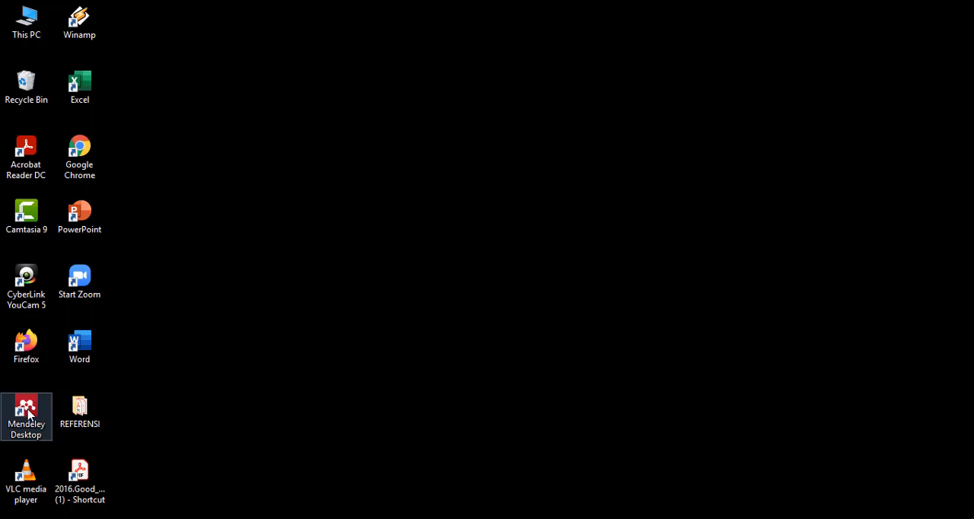
- Open Mendeley Desktop and look through the available ways to add or import references into the library
double_click(28, 415)
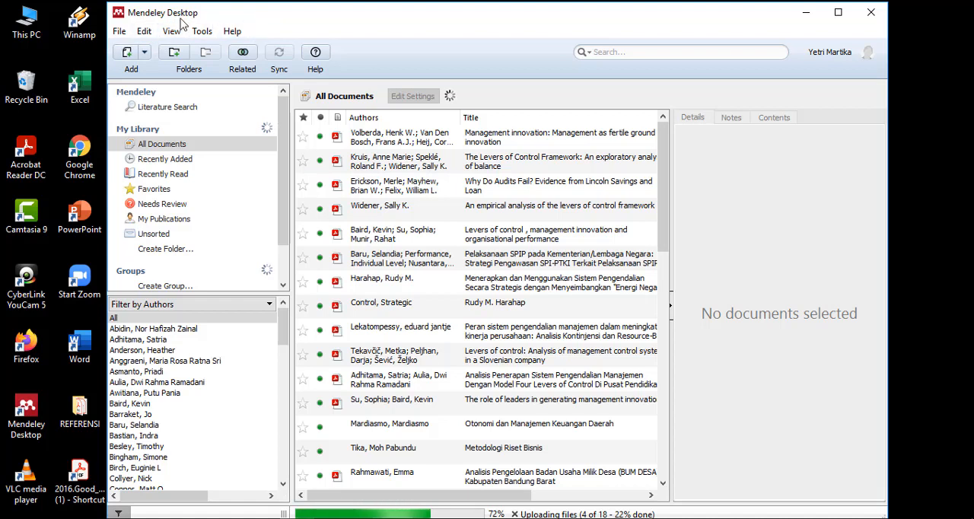
left_click(119, 32)
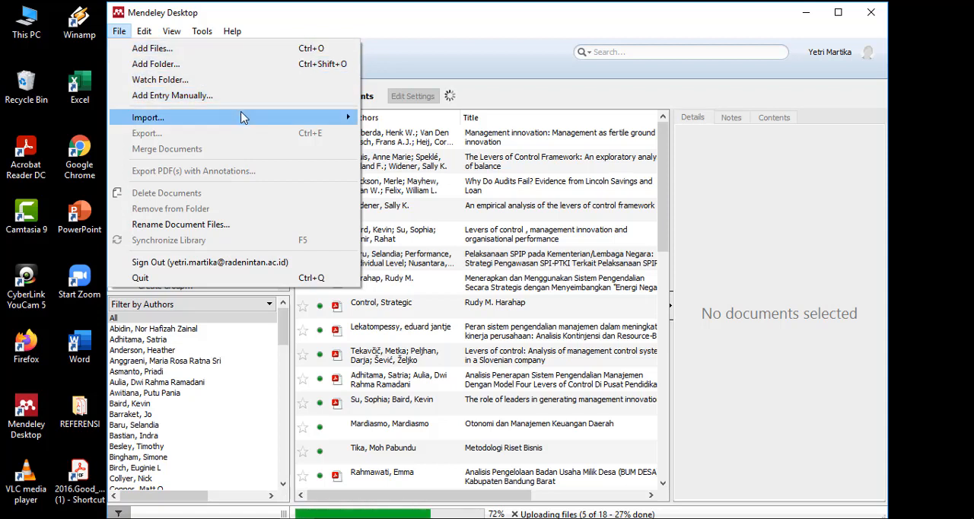
mouse_move(135, 122)
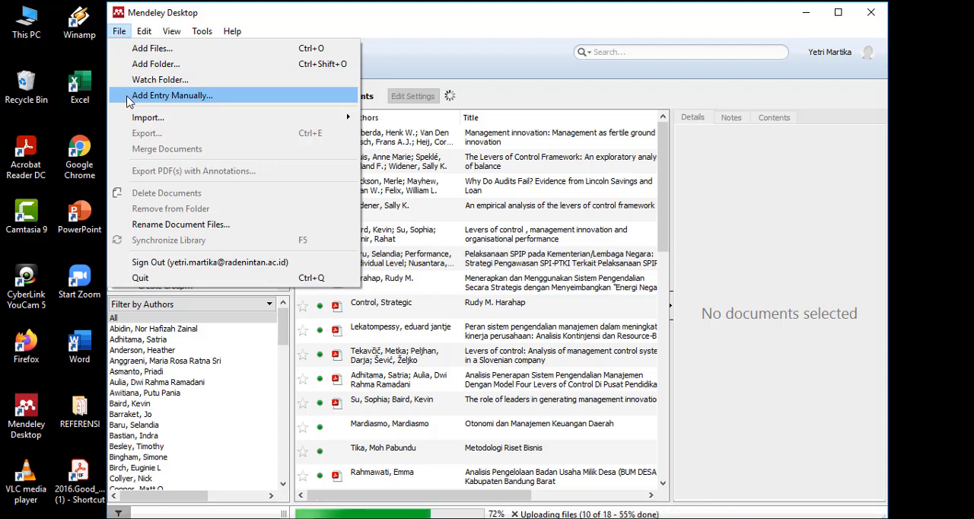
mouse_move(135, 124)
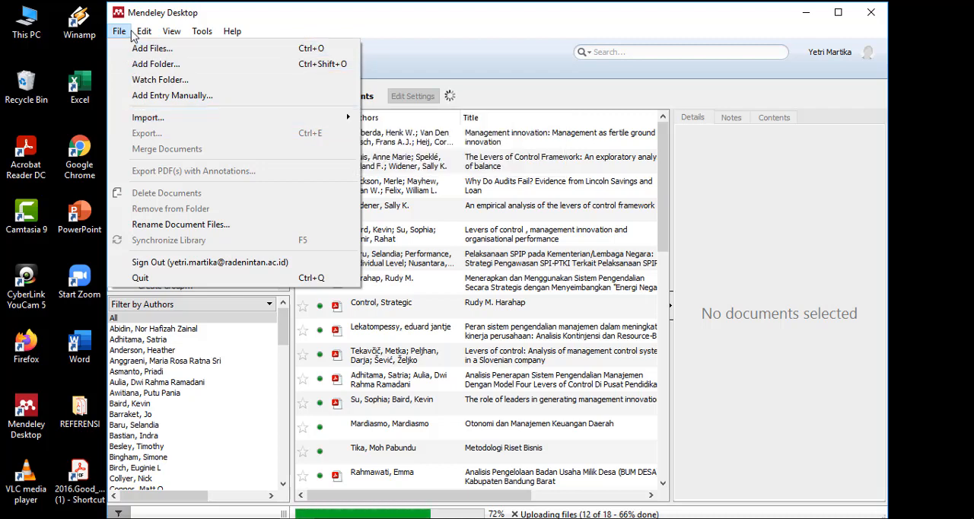
left_click(383, 55)
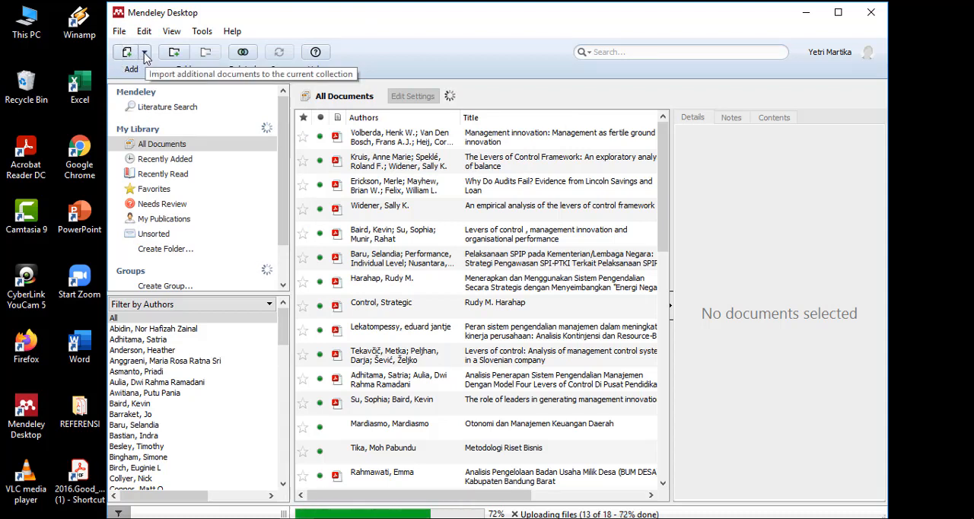
- Add the PDF file 2019.baird from the REFERENSI folder on the desktop to the library
left_click(144, 55)
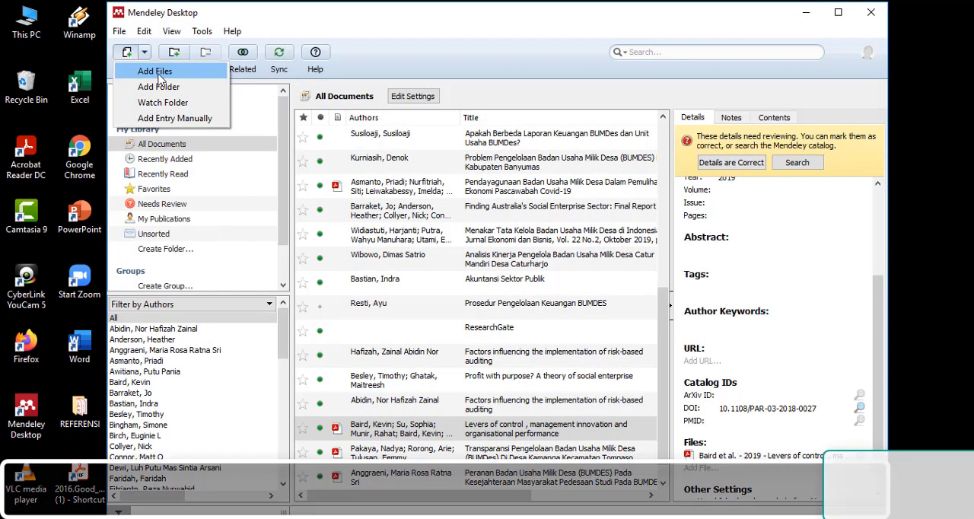
left_click(160, 80)
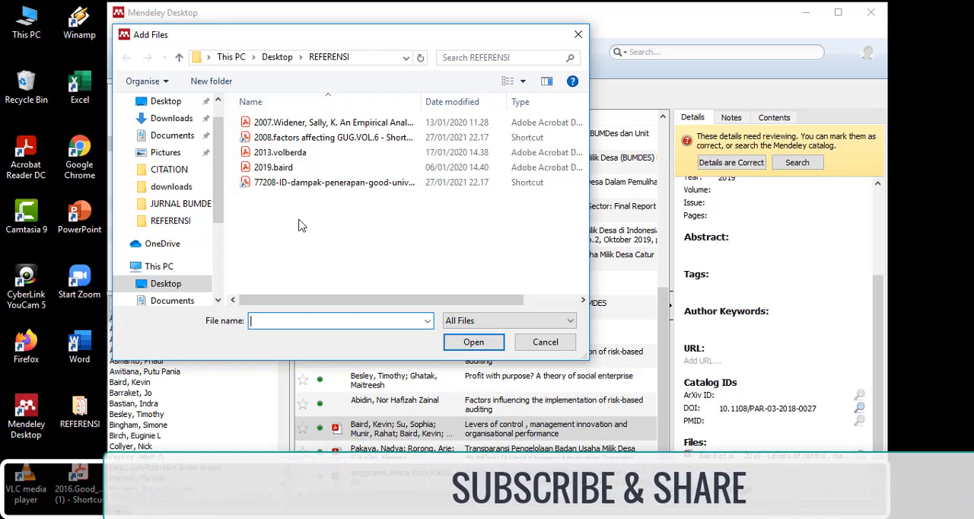
left_click(276, 170)
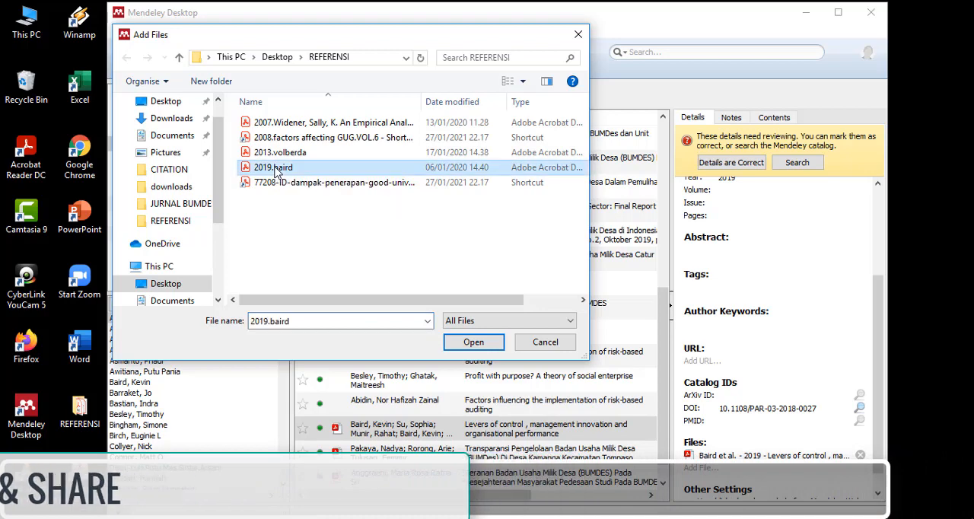
left_click(475, 344)
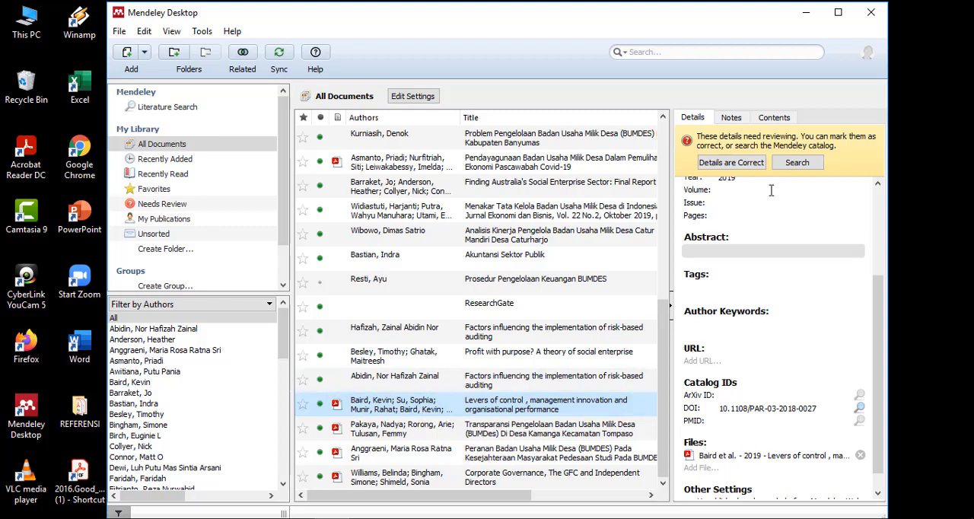
- Mark the added article's details as correct and open its PDF to compare the first page with the details
left_click(735, 163)
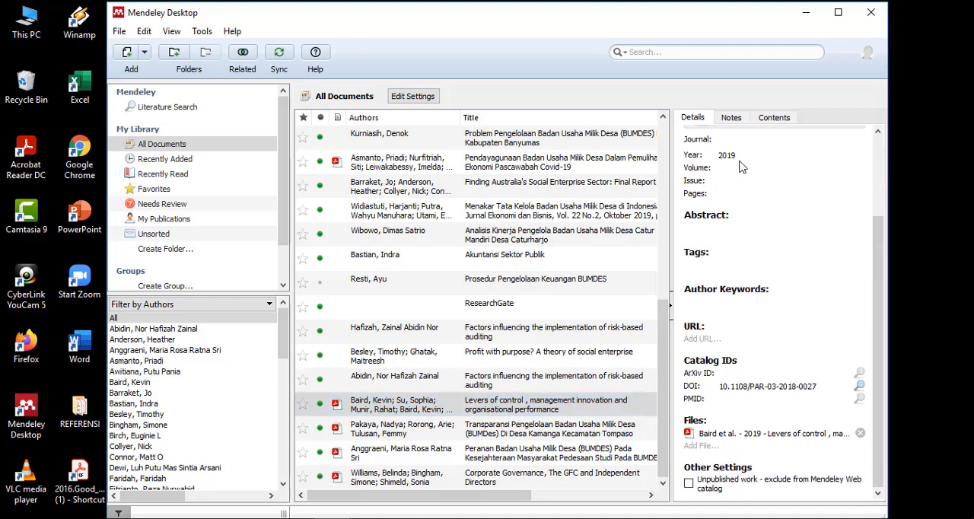
double_click(440, 411)
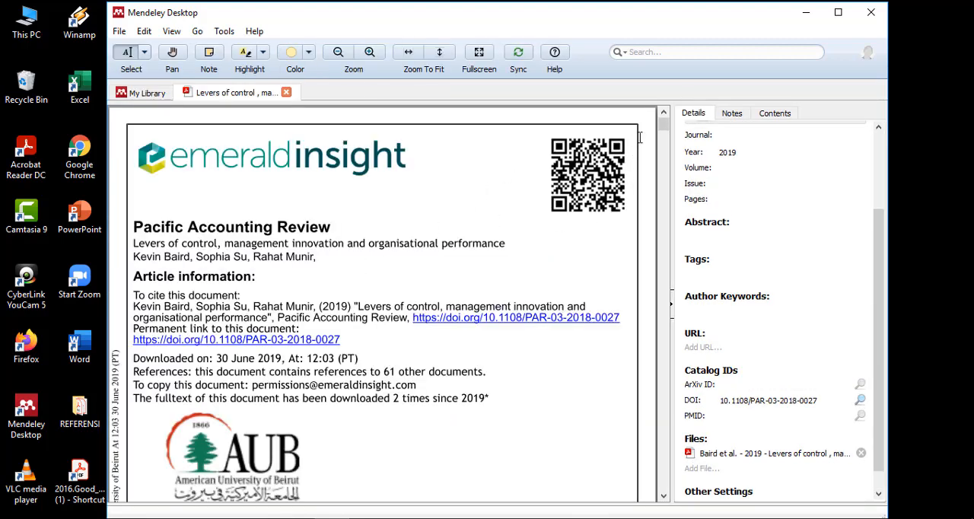
mouse_move(664, 124)
left_mouse_down()
mouse_move(664, 134)
mouse_move(664, 122)
left_mouse_up()
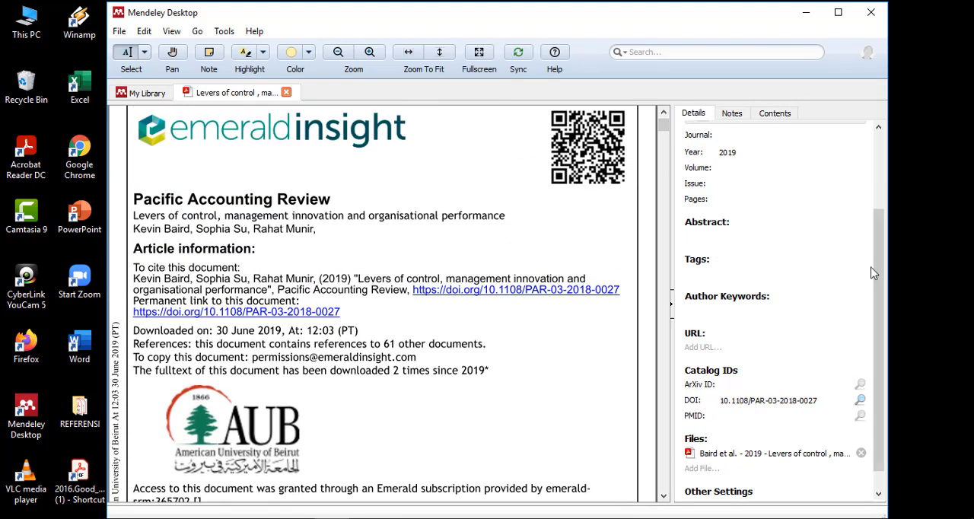
left_click_drag(881, 272, 886, 201)
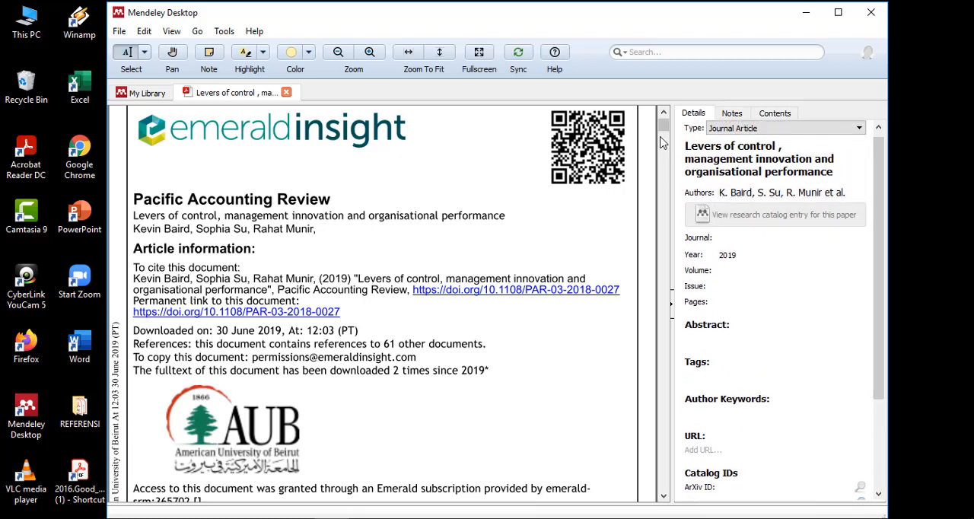
left_click_drag(662, 128, 662, 124)
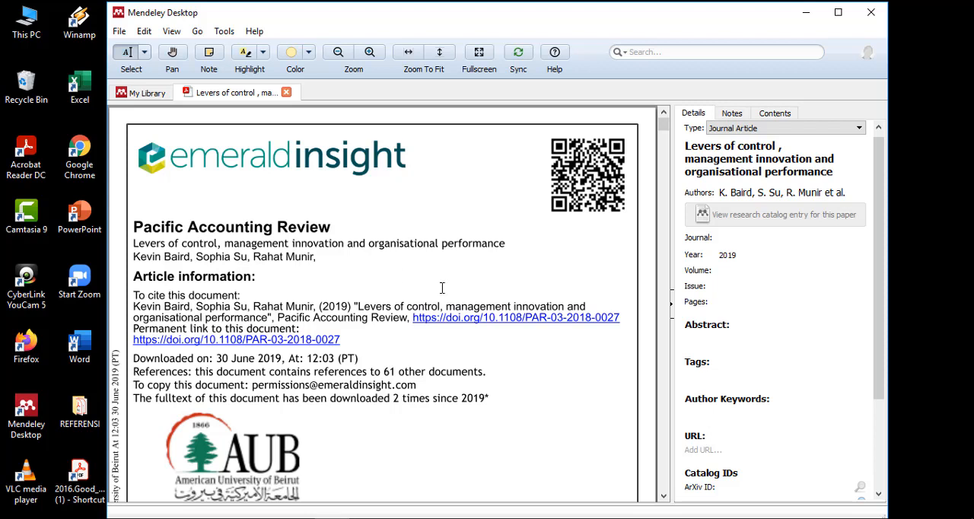
- Delete the three duplicate author entries at the end of the article's author list
left_click(830, 194)
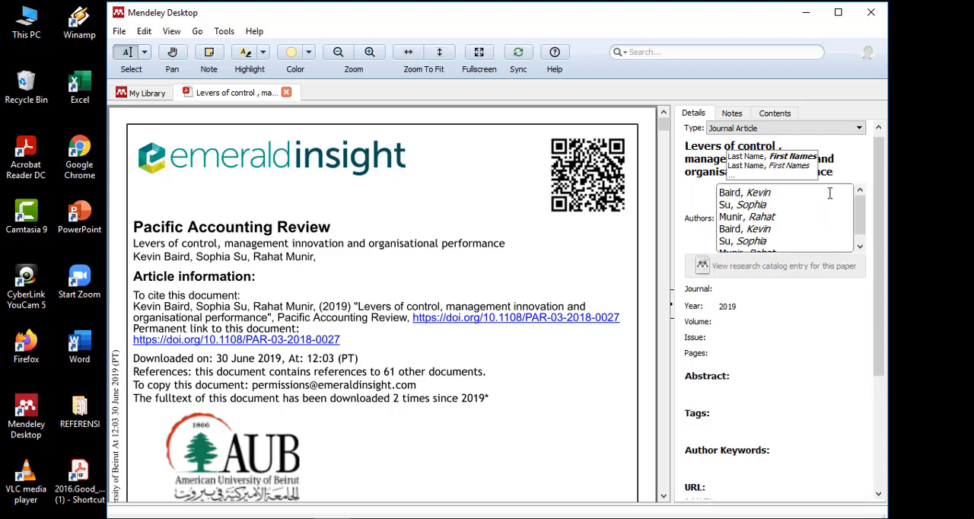
mouse_move(860, 207)
left_mouse_down()
mouse_move(862, 224)
mouse_move(862, 211)
left_mouse_up()
left_click(727, 230)
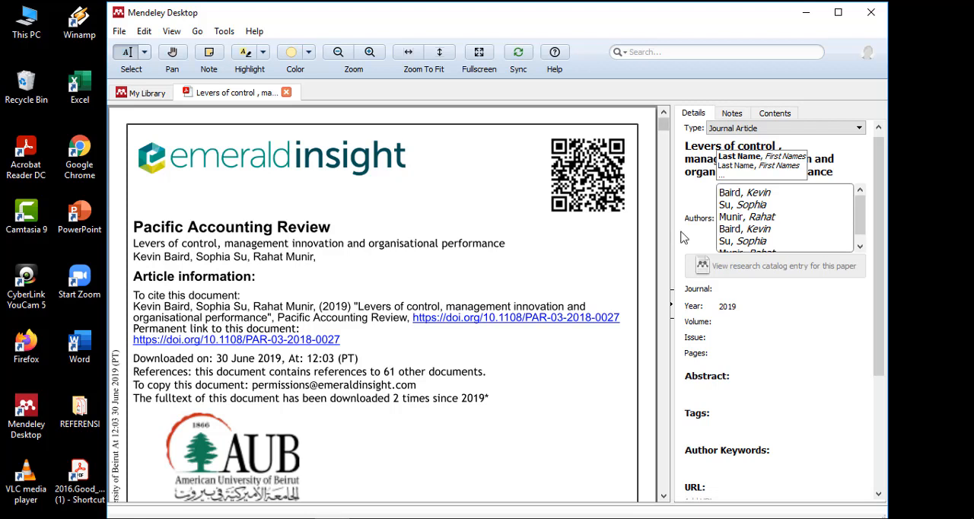
key("shift+Down")
key("shift+Down")
key("shift+Down")
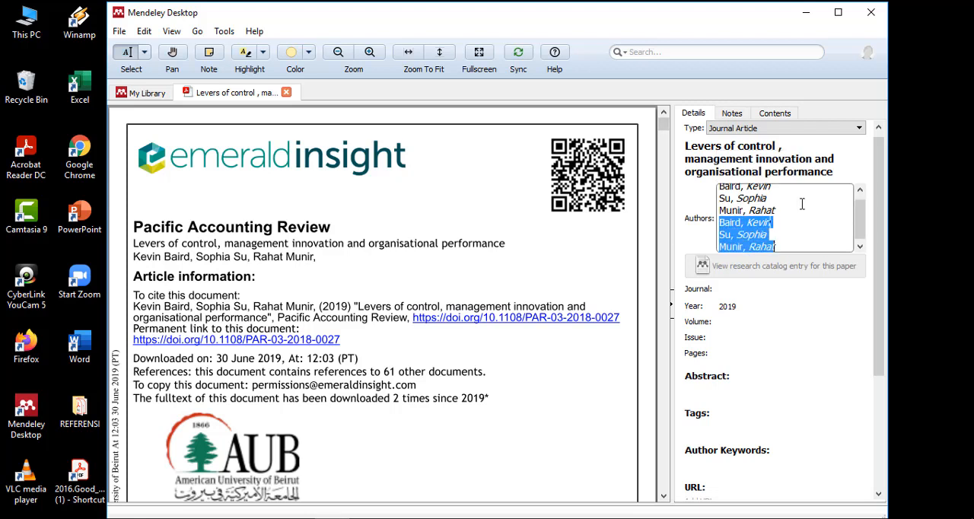
key("BackSpace")
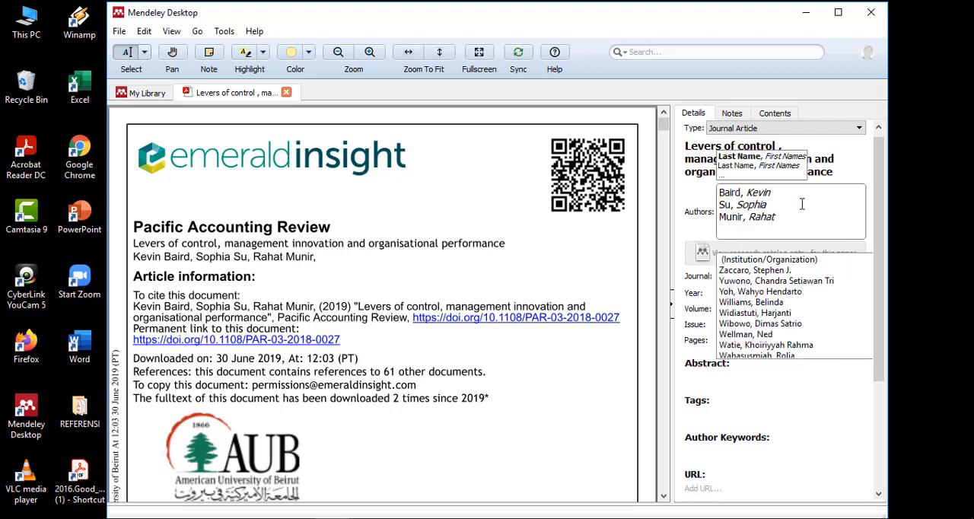
left_click(680, 233)
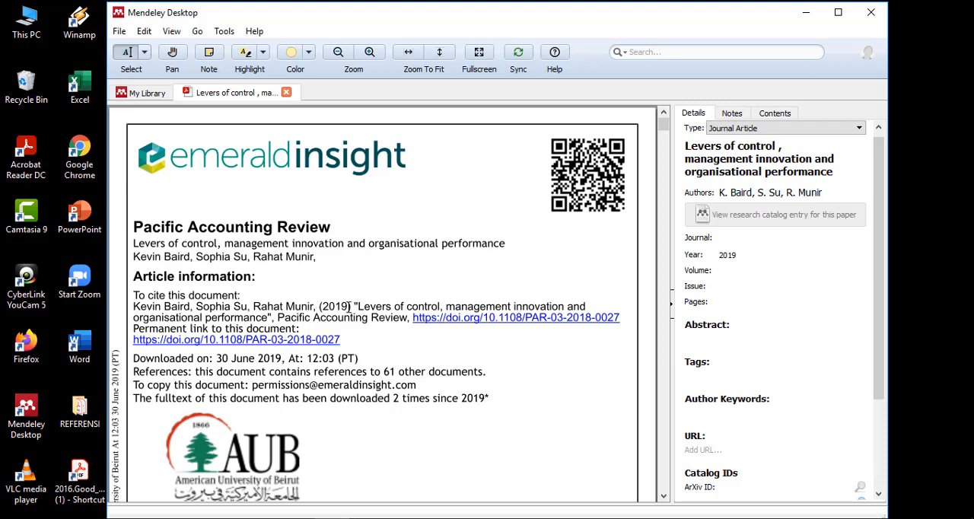
- Set the article's journal to Pacific Accounting Review
left_click(723, 239)
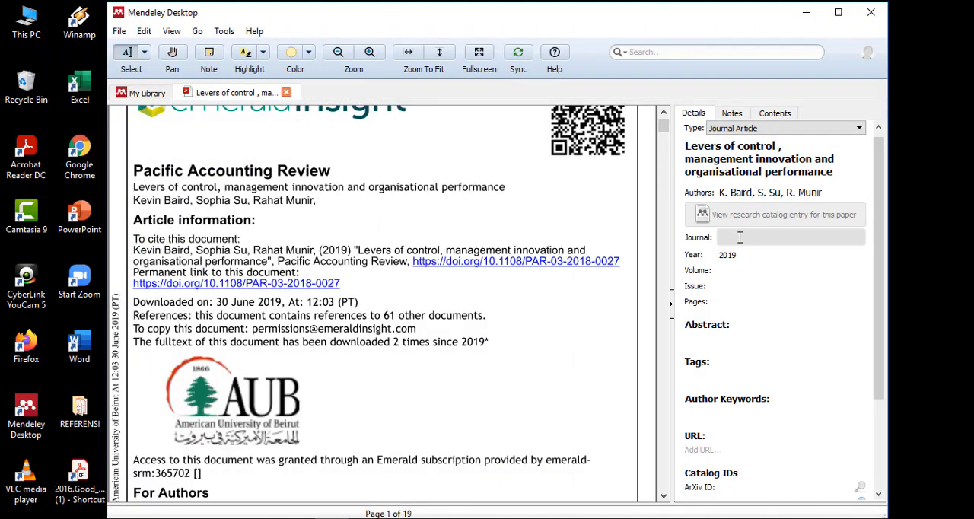
left_click(739, 237)
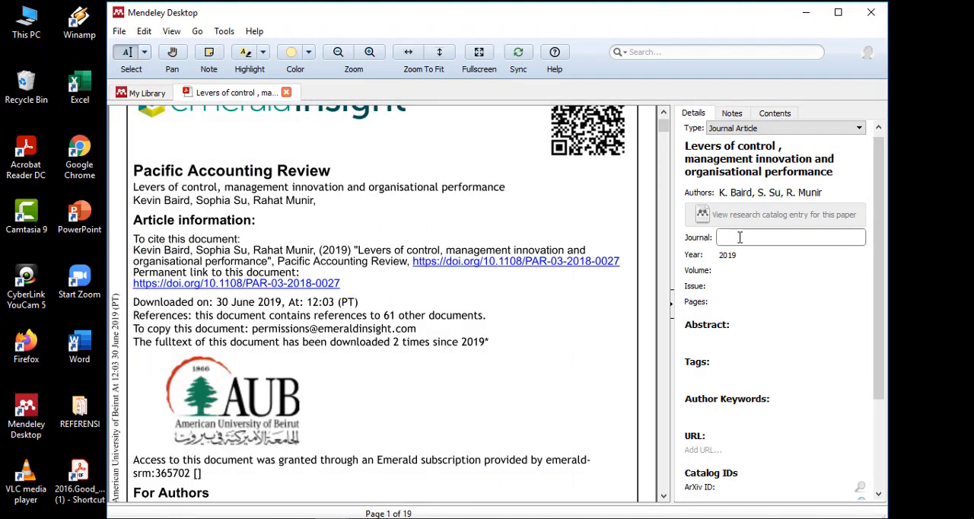
type("pAC")
key("BackSpace")
key("BackSpace")
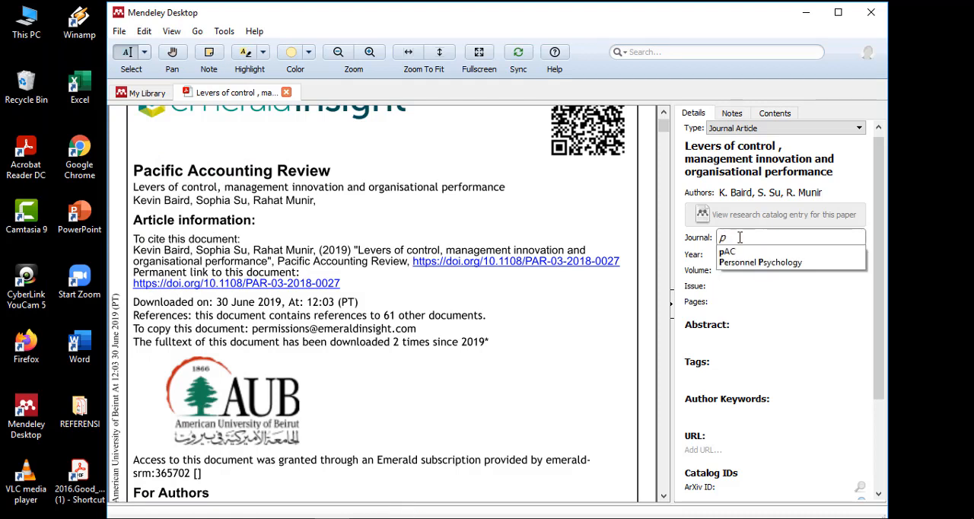
type("Pacific A")
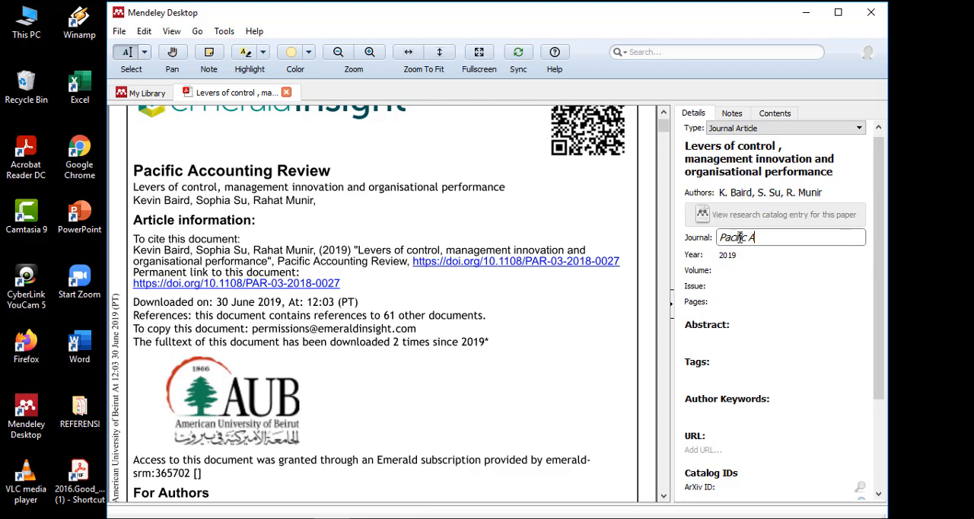
type("ccounting Review")
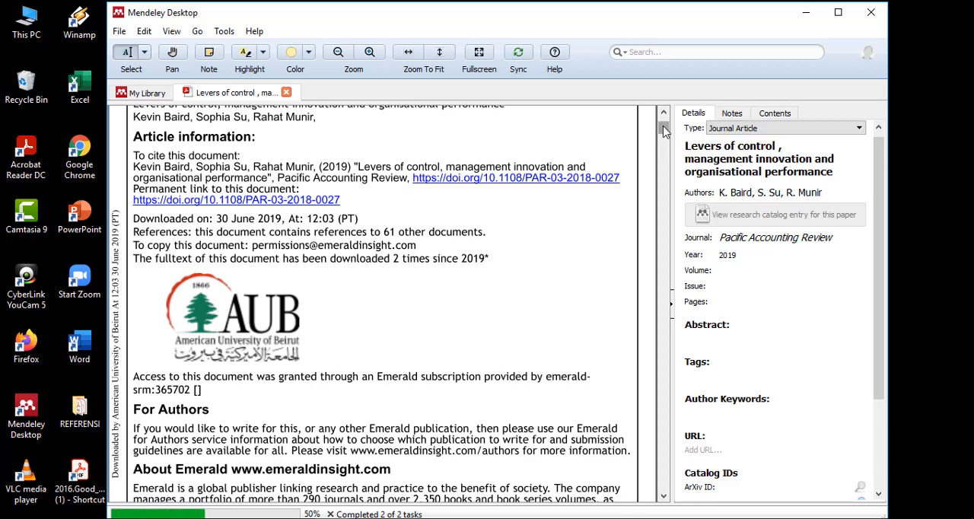
- Check the PDF's opening pages for publication details and open the article's DOI link in the browser
left_click_drag(664, 131, 666, 149)
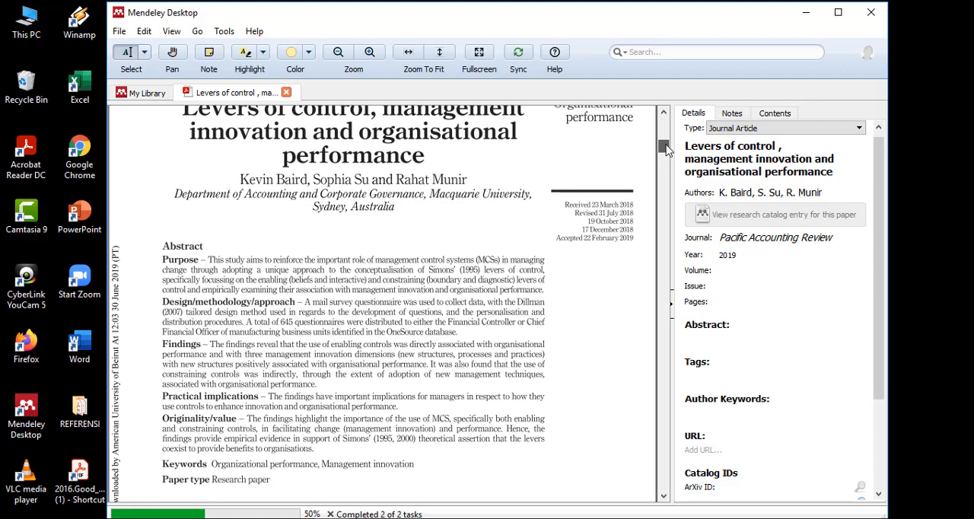
left_click_drag(666, 149, 666, 132)
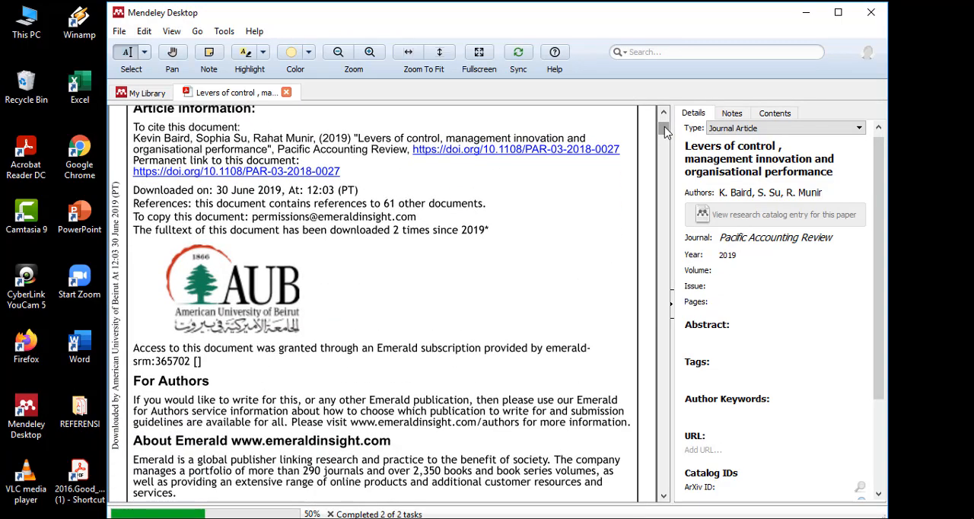
left_click(509, 161)
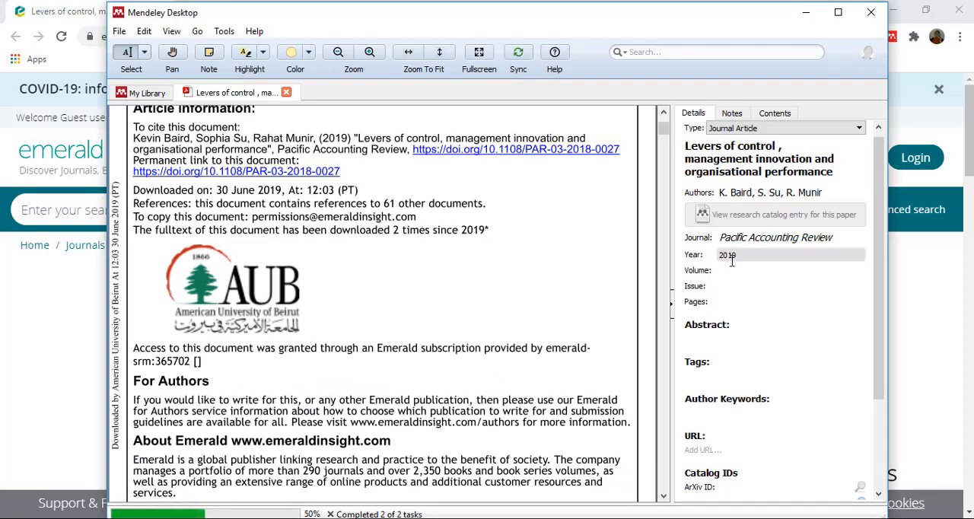
- Set the article's volume to 31 and issue to 3 in Mendeley, using the numbers on the Emerald Insight page
left_click(731, 272)
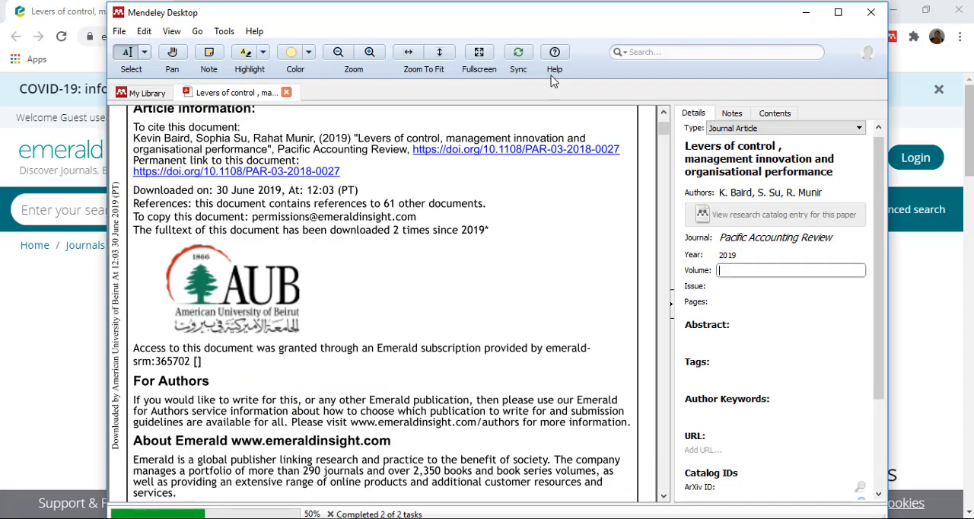
left_click(55, 344)
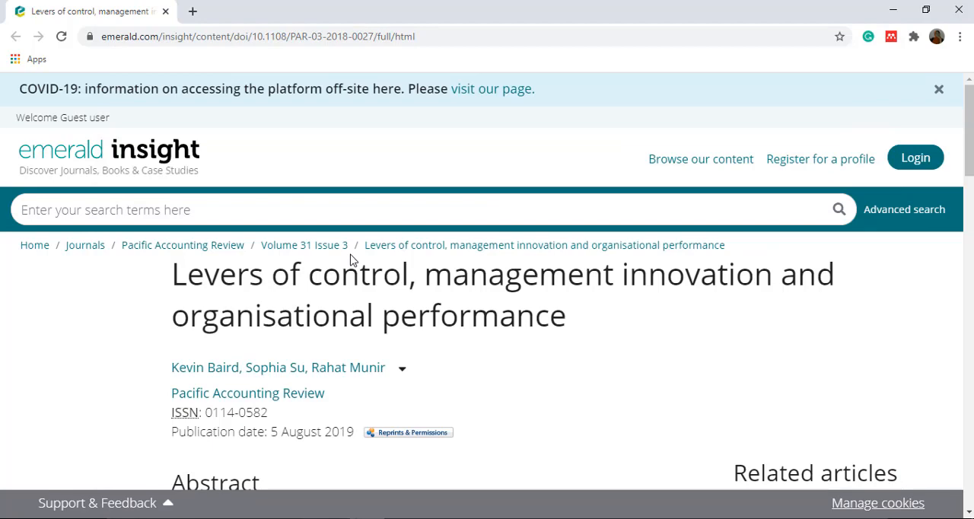
key("alt+Tab")
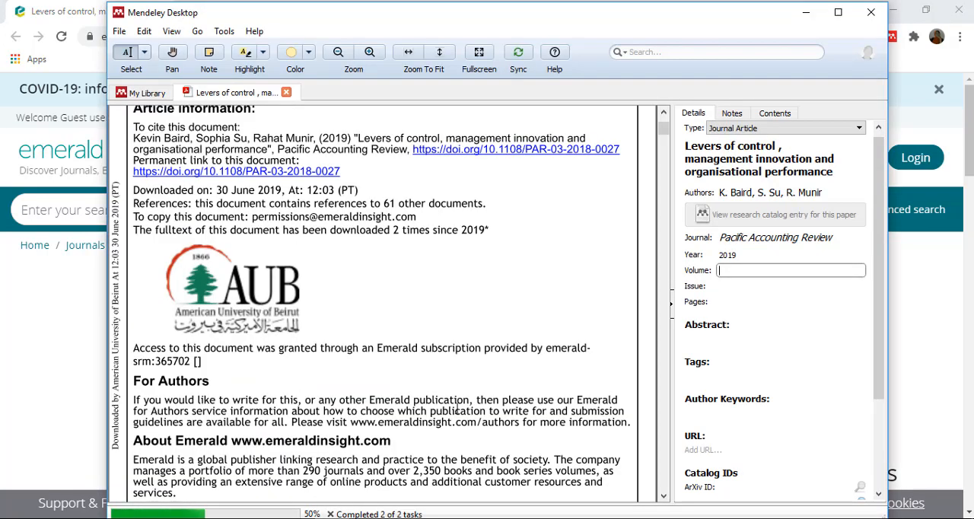
left_click(739, 287)
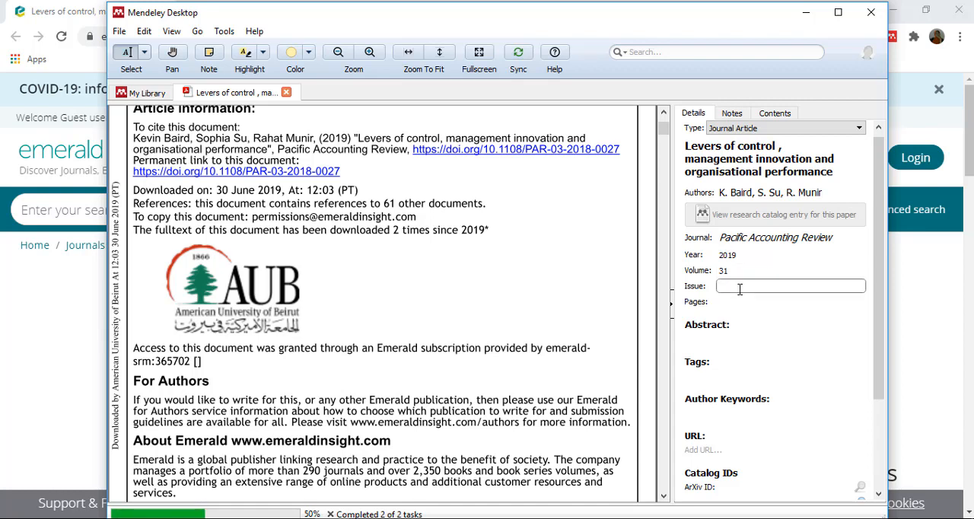
type("3")
- Set the article's pages to 358-375 in Mendeley, copied from the citation on the Emerald Insight page
left_click(54, 329)
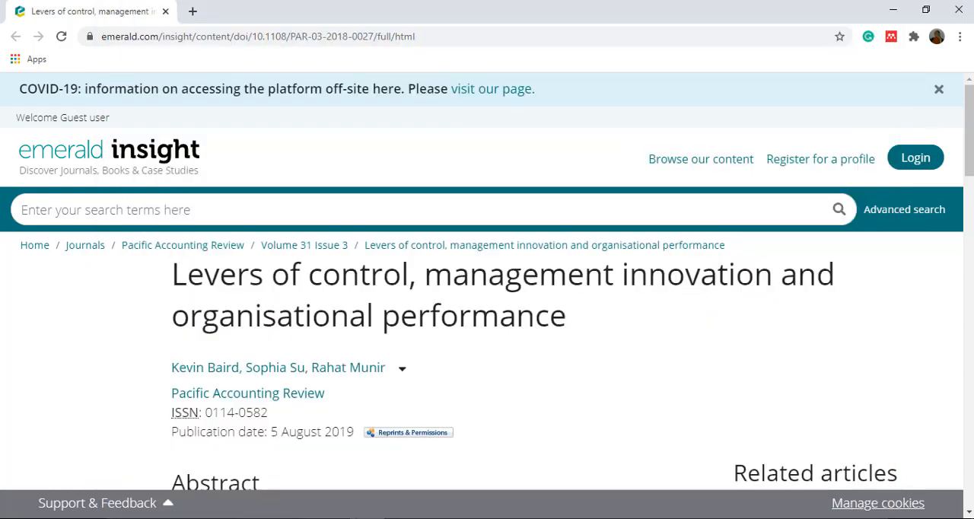
scroll(487, 366, "down", 4)
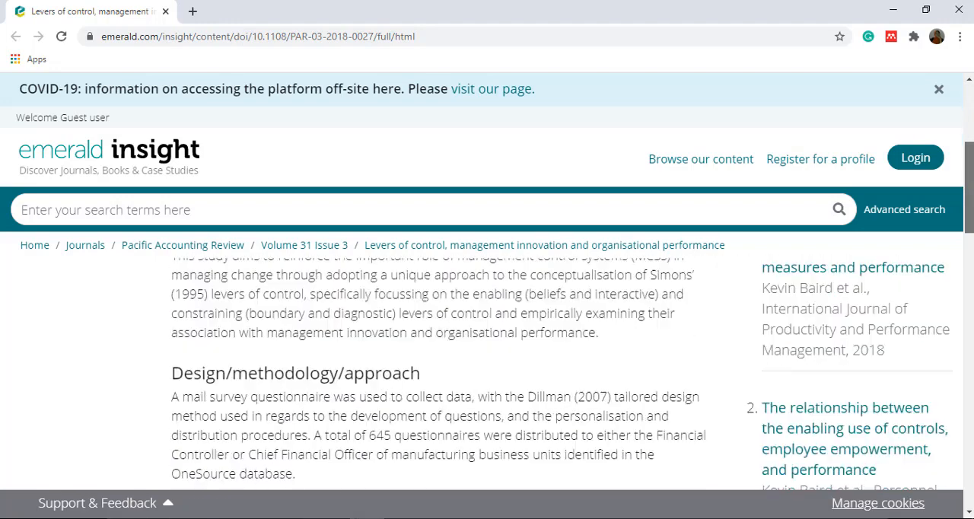
scroll(487, 366, "down", 4)
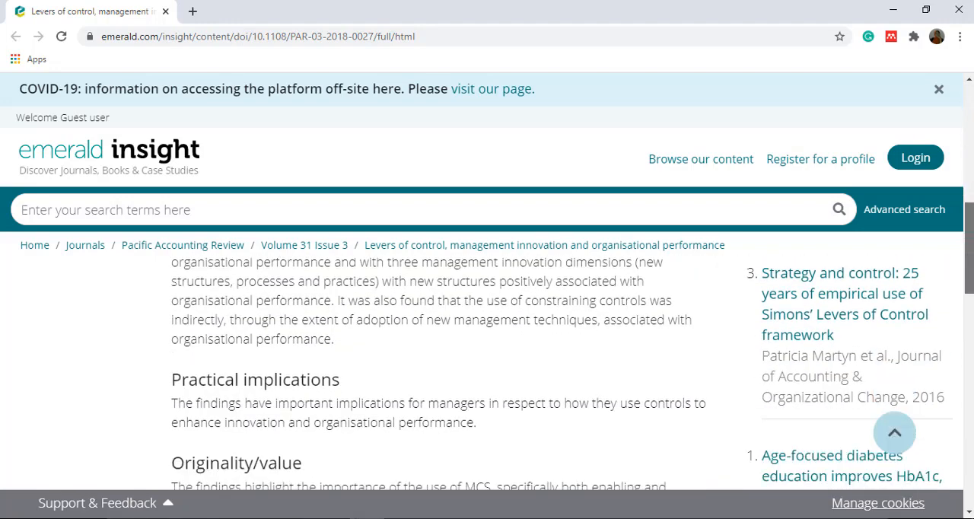
scroll(487, 365, "down", 4)
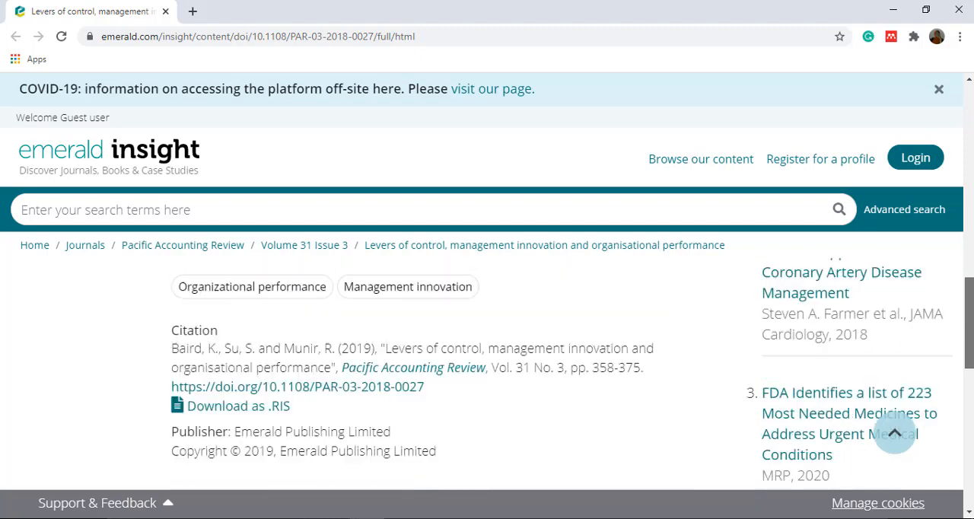
left_click_drag(969, 324, 957, 339)
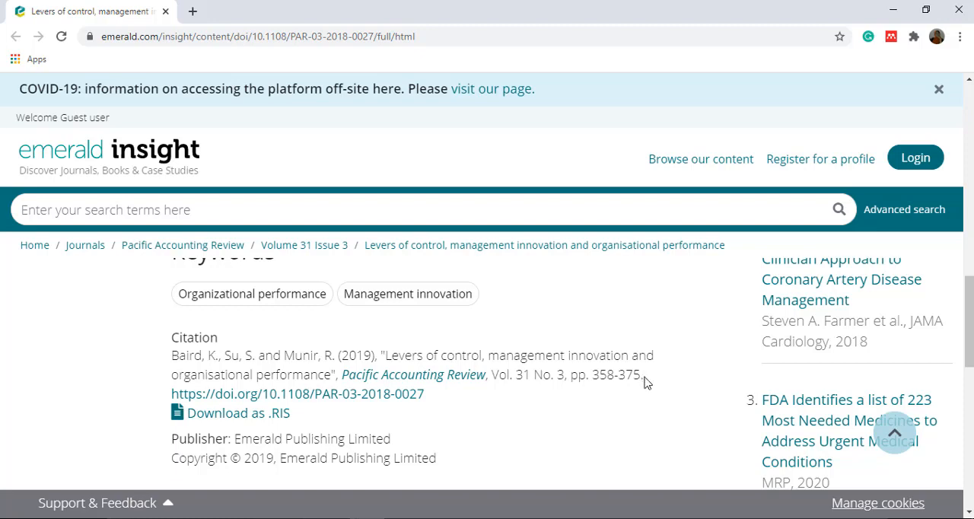
left_click_drag(642, 377, 595, 378)
key("ctrl+c")
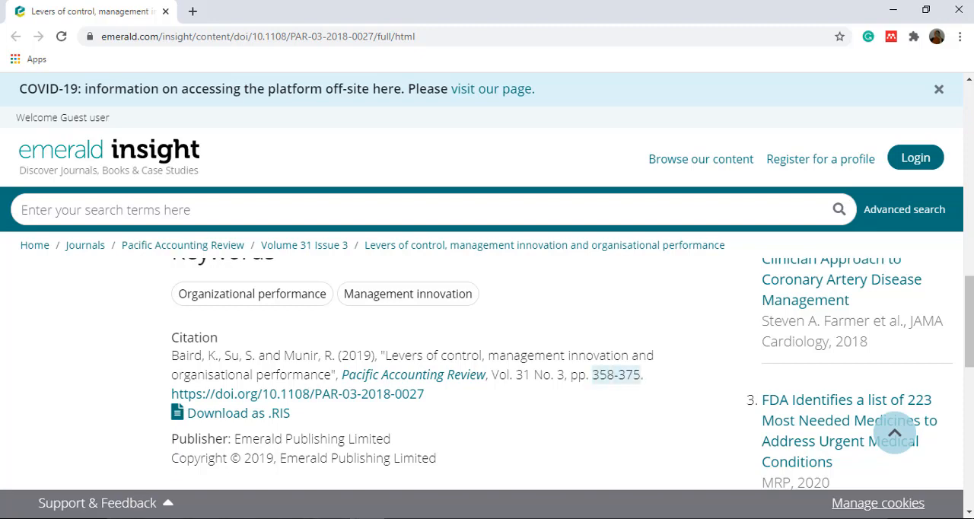
key("alt+Tab")
left_click(742, 303)
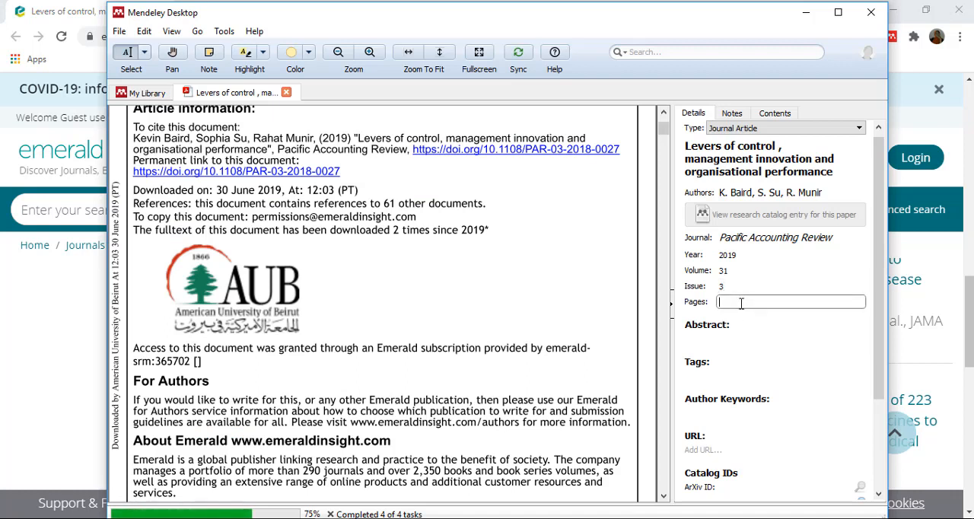
key("ctrl+v")
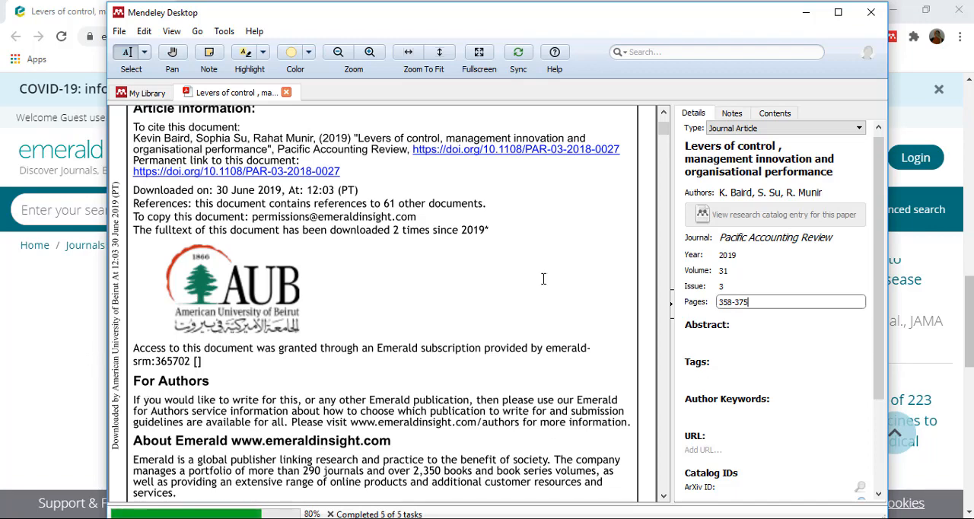
- Copy the full abstract, from Purpose through Originality/value, from the PDF into the article's Abstract field
left_click_drag(665, 134, 671, 156)
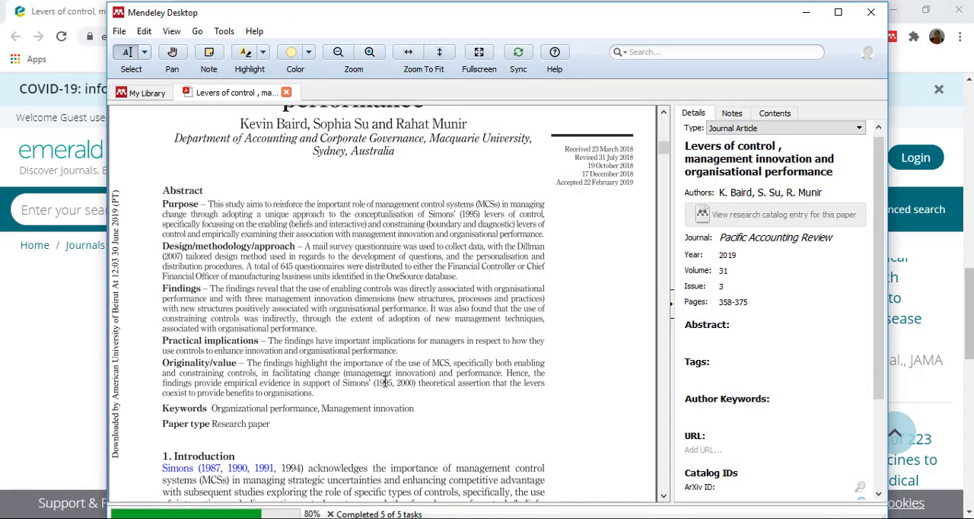
left_click_drag(385, 383, 409, 383)
mouse_move(342, 398)
left_mouse_down()
mouse_move(263, 397)
mouse_move(193, 371)
mouse_move(168, 297)
mouse_move(183, 185)
mouse_move(171, 222)
mouse_move(164, 210)
left_mouse_up()
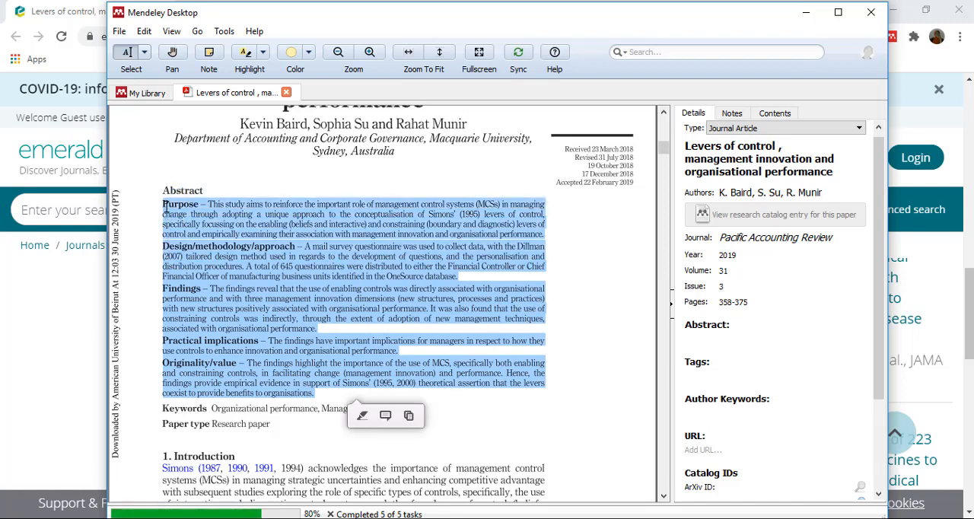
right_click(164, 209)
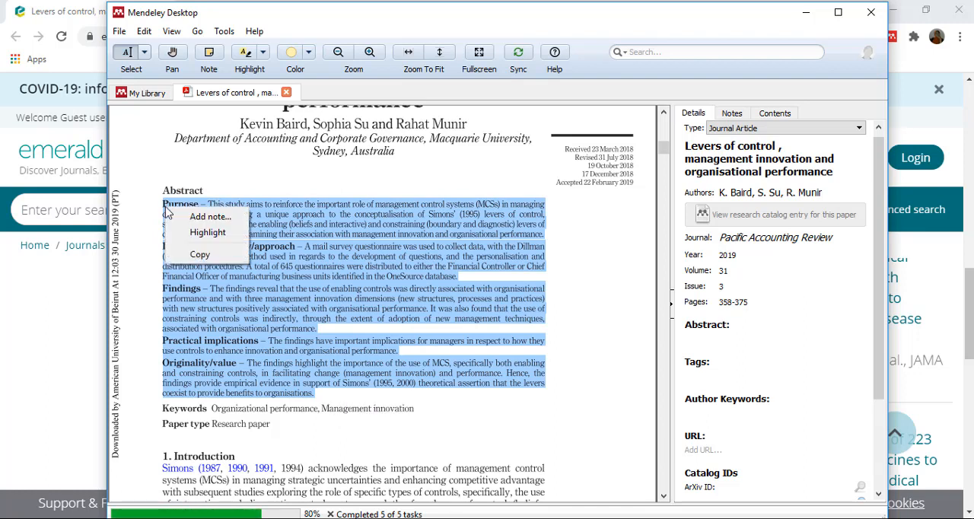
left_click(199, 255)
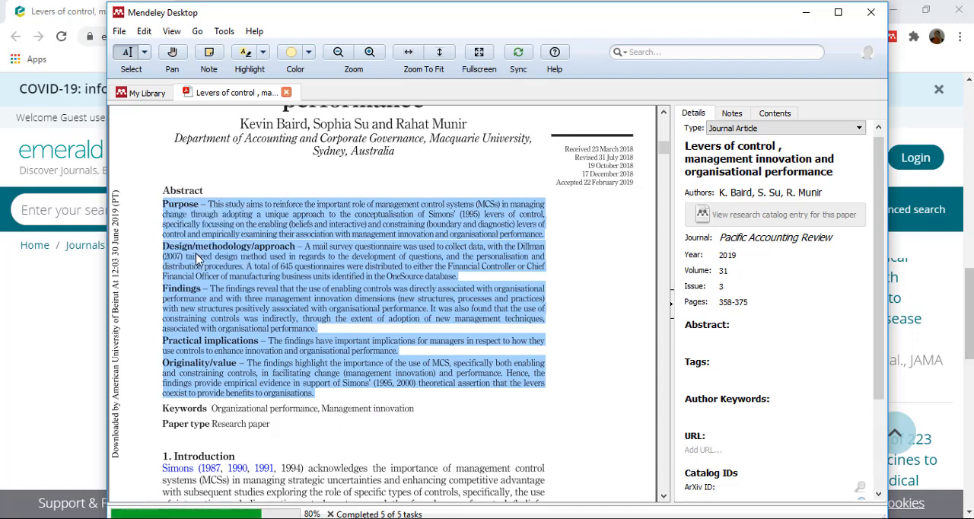
left_click(712, 335)
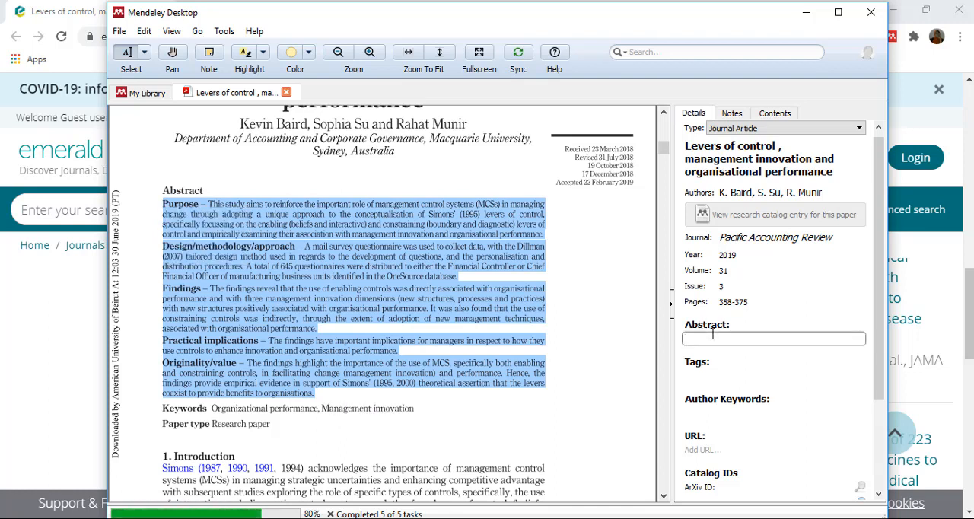
key("ctrl+v")
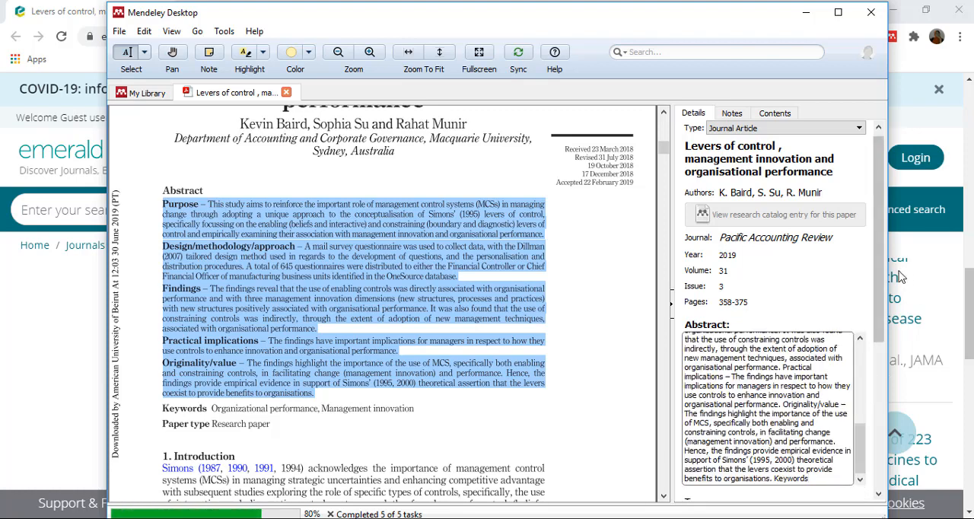
- Fill in the author keywords with Organizational performance and Management innovation, copied from the PDF
left_click_drag(883, 273, 900, 371)
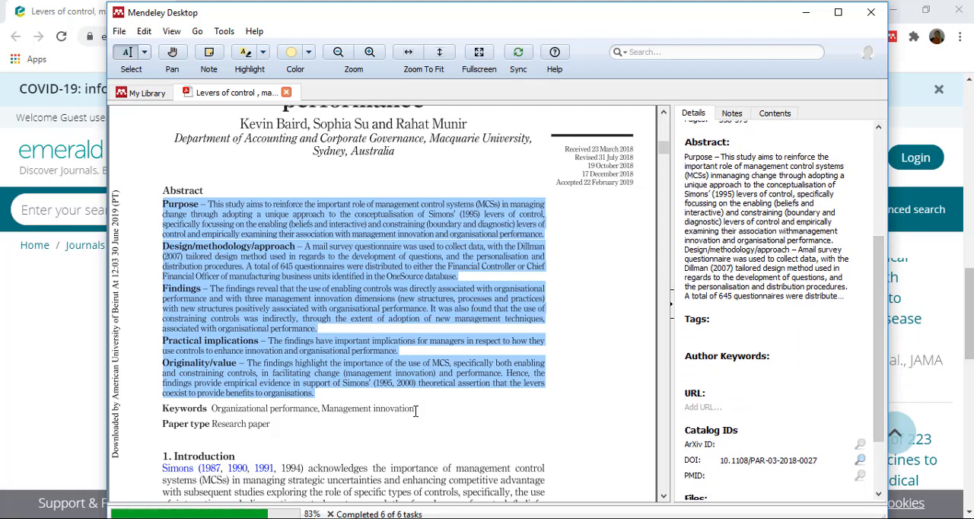
double_click(414, 411)
left_click_drag(283, 416, 218, 409)
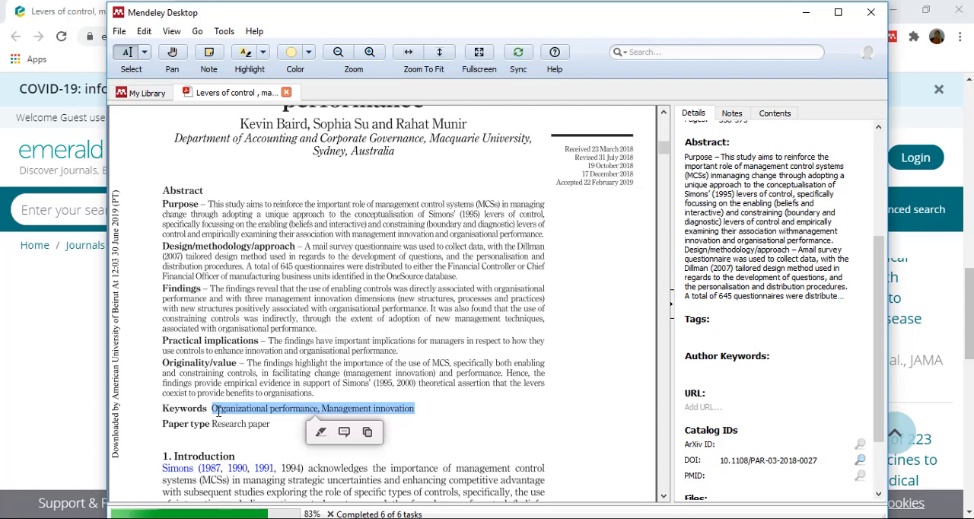
left_click(733, 367)
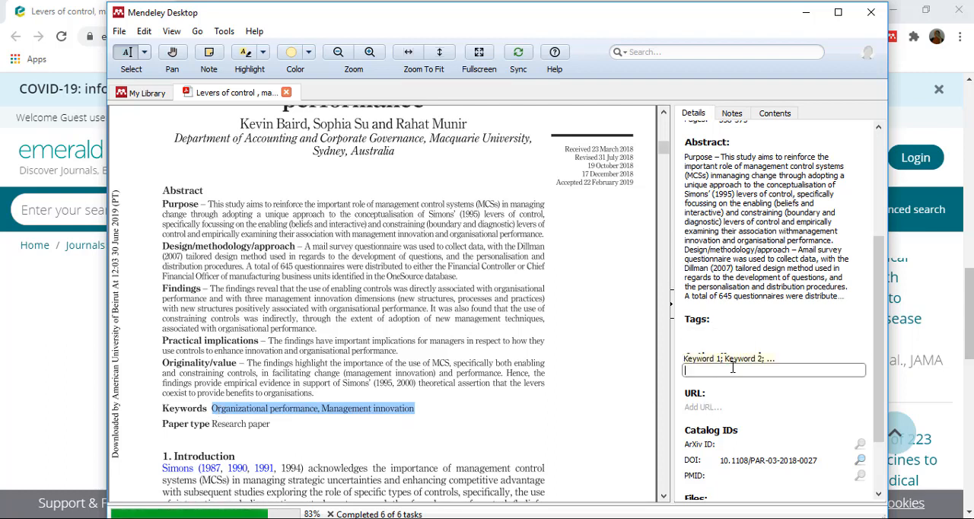
key("ctrl+v")
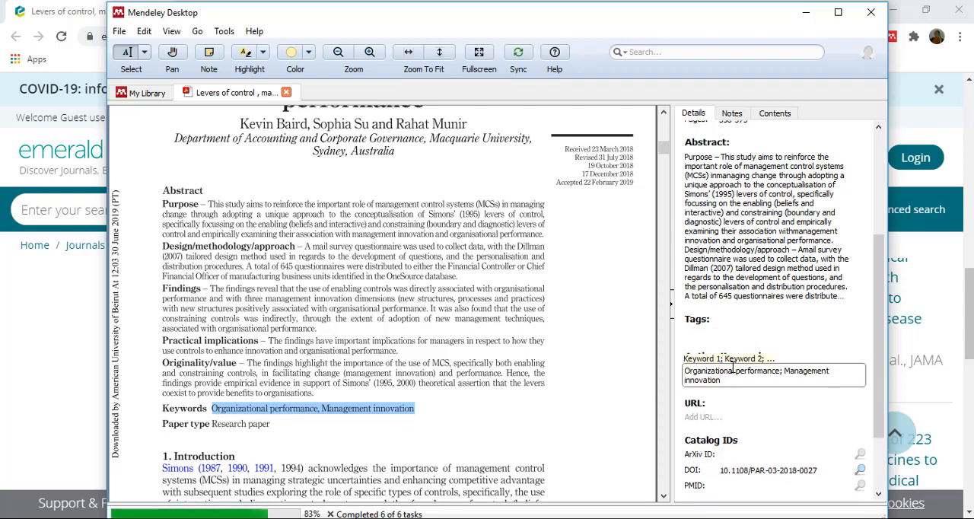
- Add the address of the article's Emerald Insight page as its URL in Mendeley
left_click(882, 307)
left_click_drag(882, 307, 881, 330)
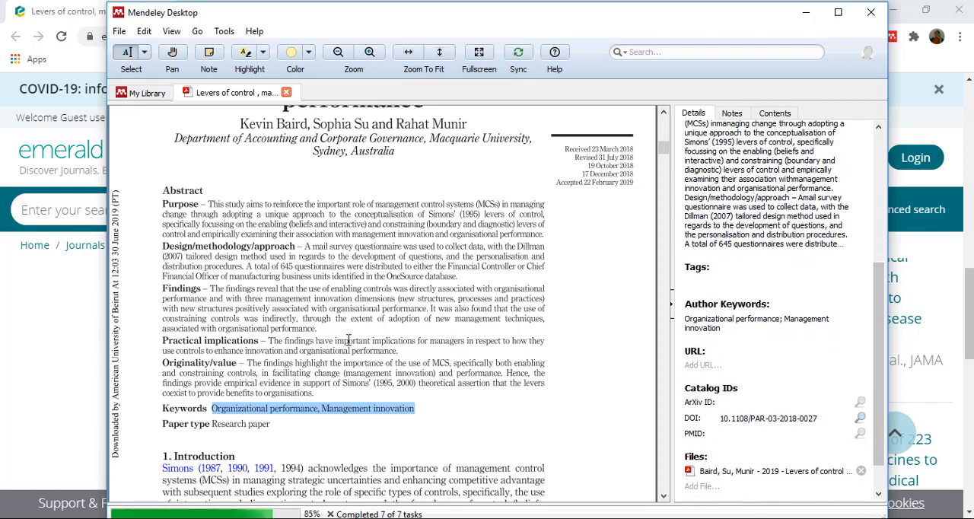
left_click(74, 301)
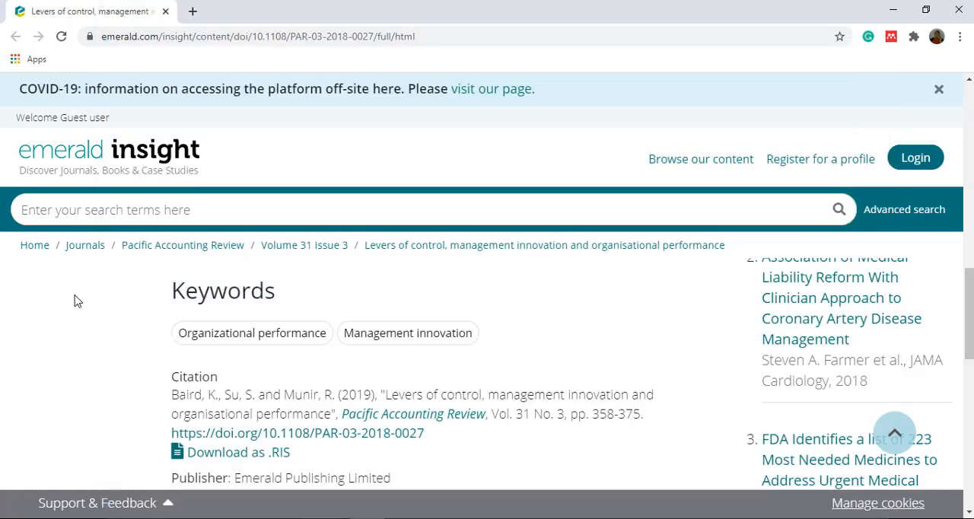
left_click(430, 34)
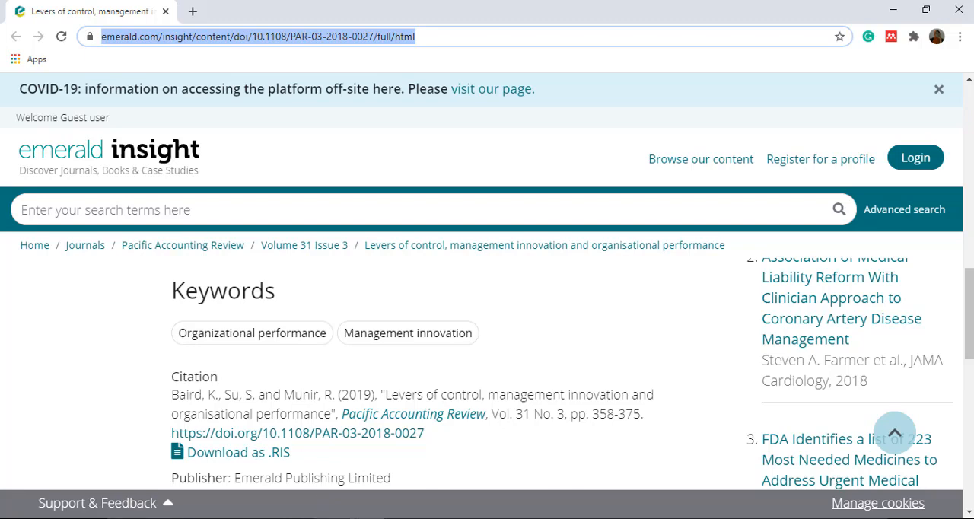
left_click(336, 517)
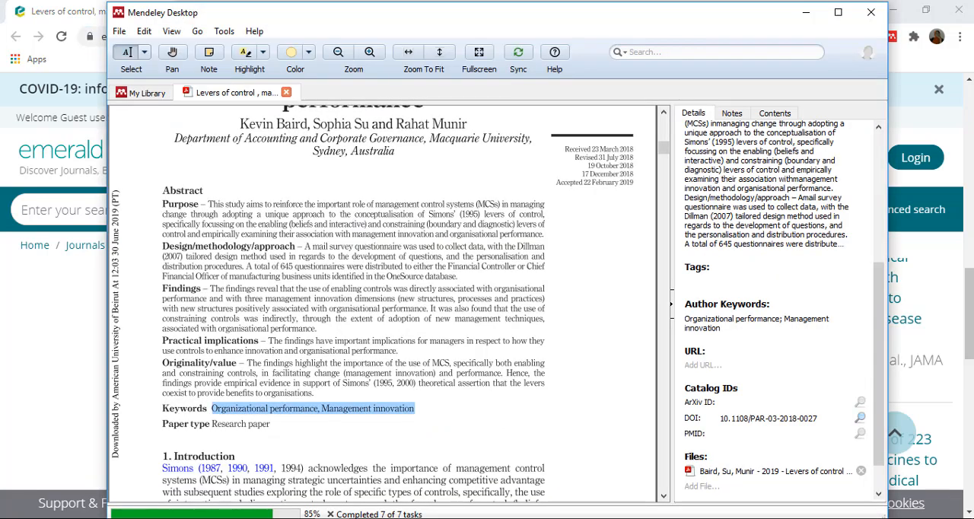
left_click(753, 366)
key("ctrl+v")
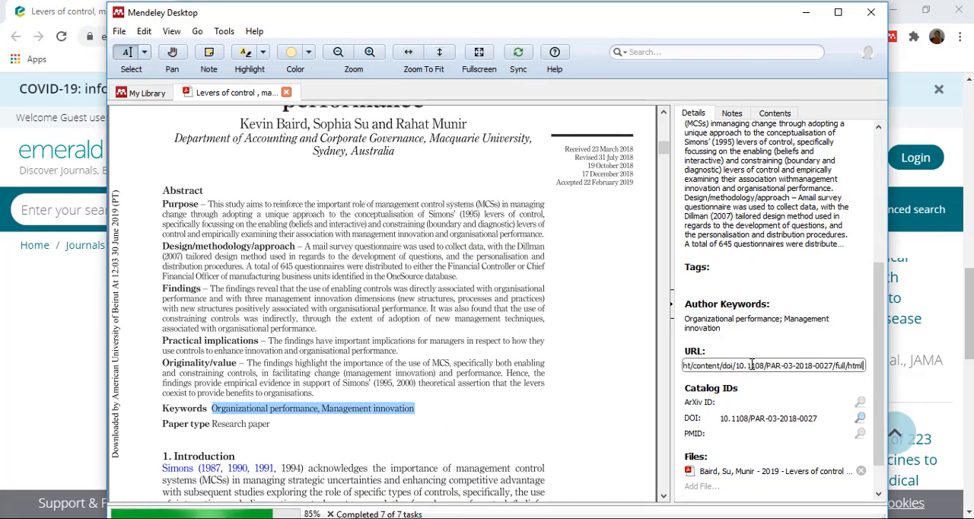
left_click_drag(879, 312, 879, 339)
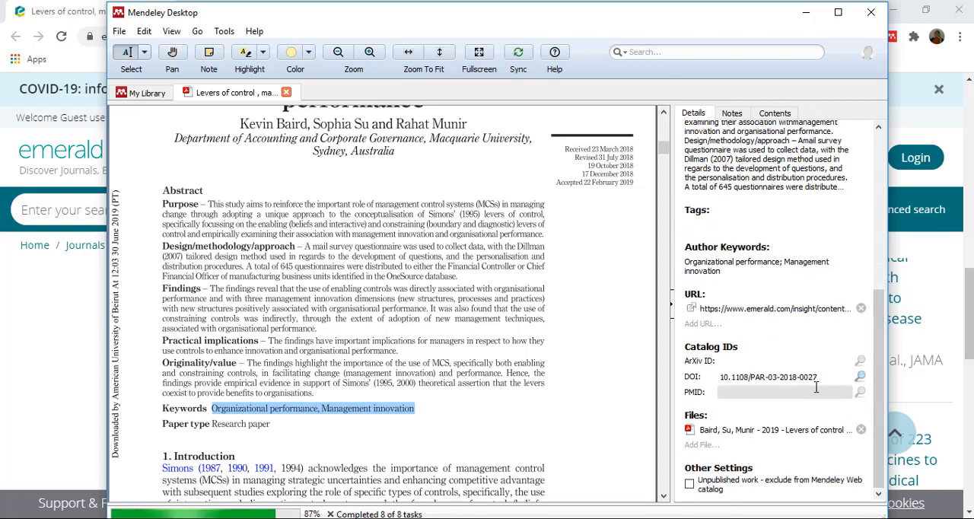
- Return to the library and import the AUDIT ARTICLE folder from the data (D:) drive, including its subfolders
left_click_drag(665, 151, 665, 128)
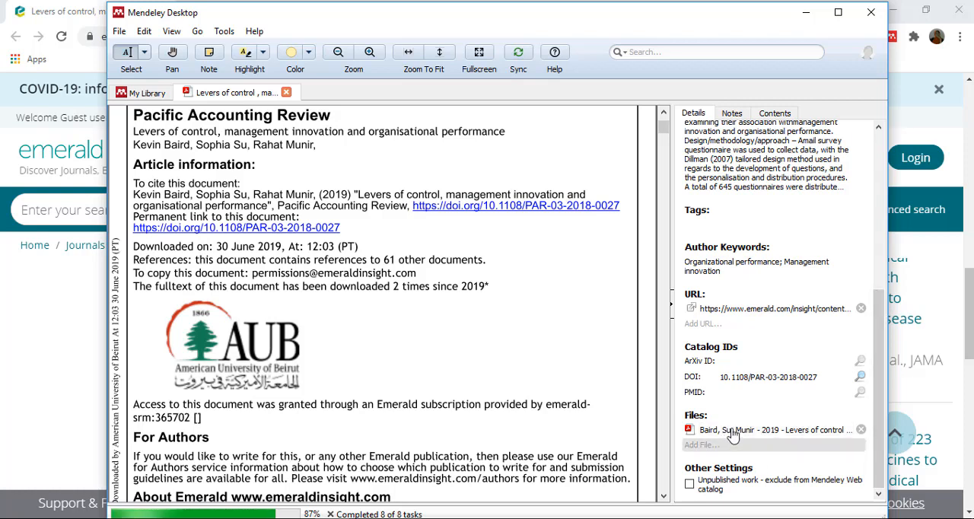
left_click_drag(885, 373, 873, 215)
scroll(872, 216, "up", 2)
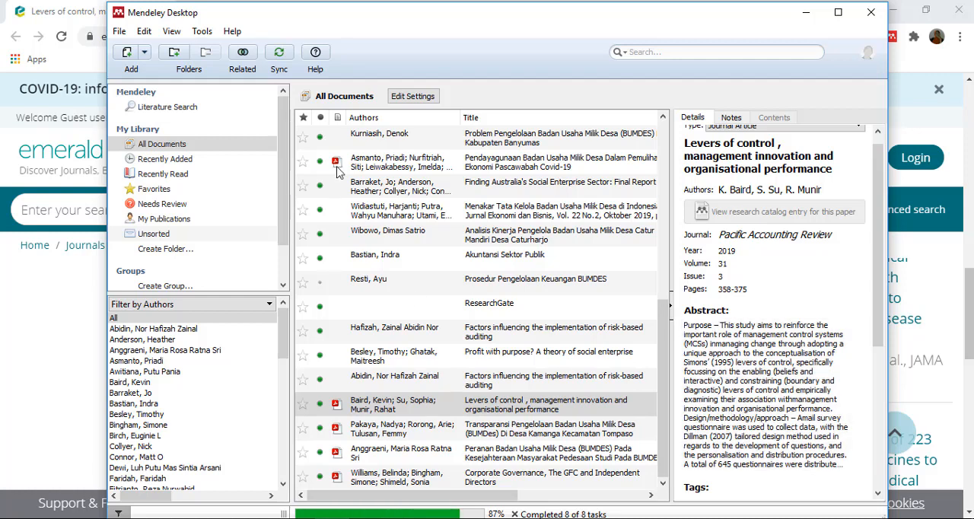
left_click(143, 52)
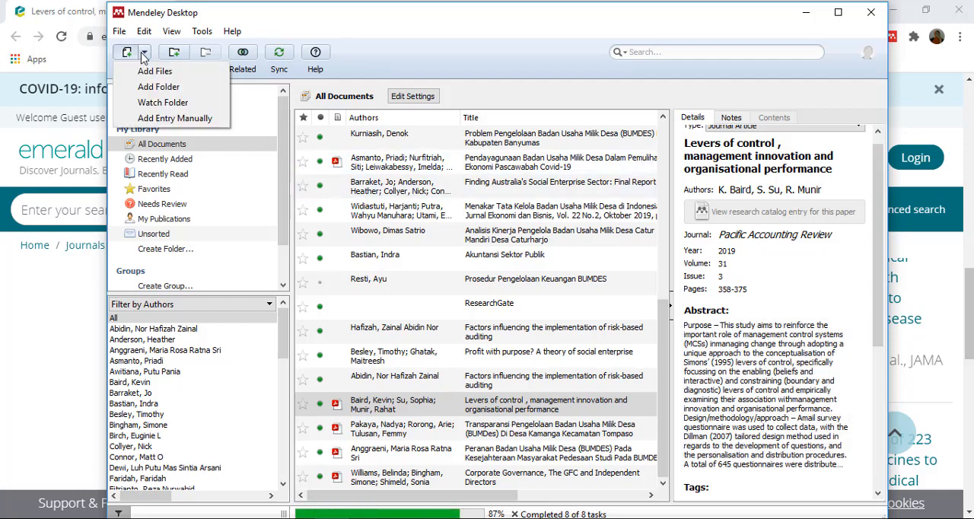
left_click(149, 91)
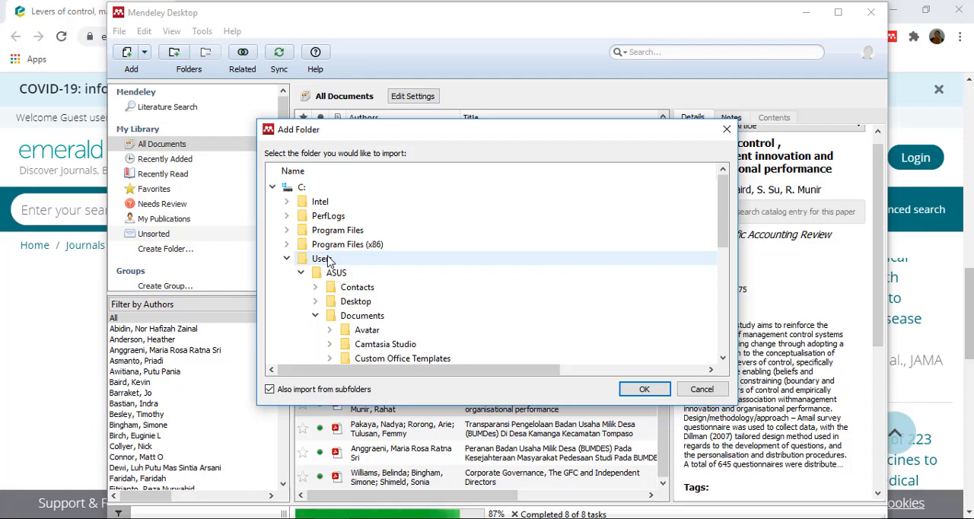
left_click(274, 188)
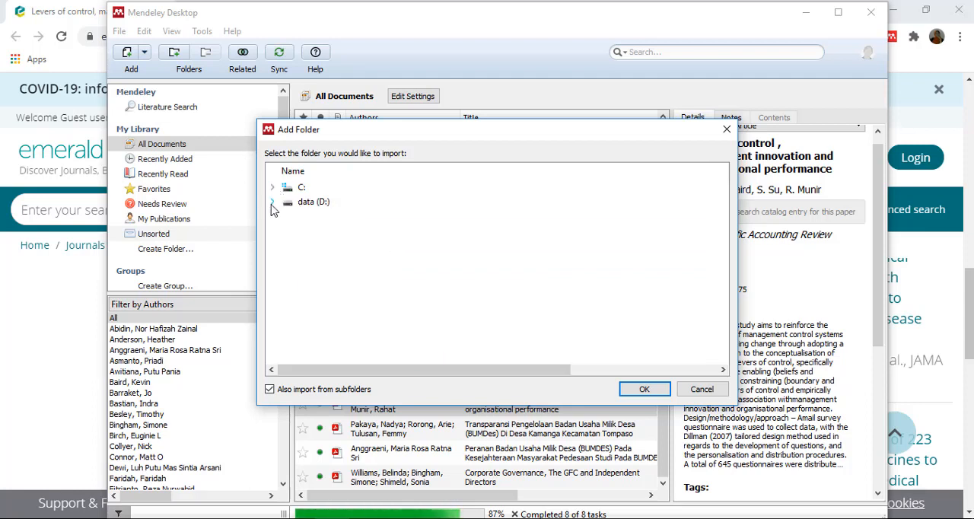
left_click(272, 202)
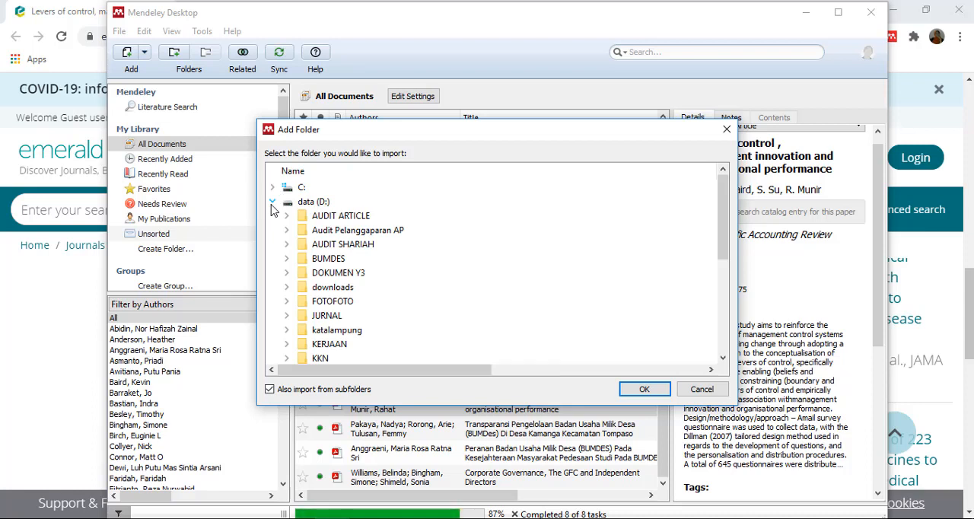
left_click(310, 219)
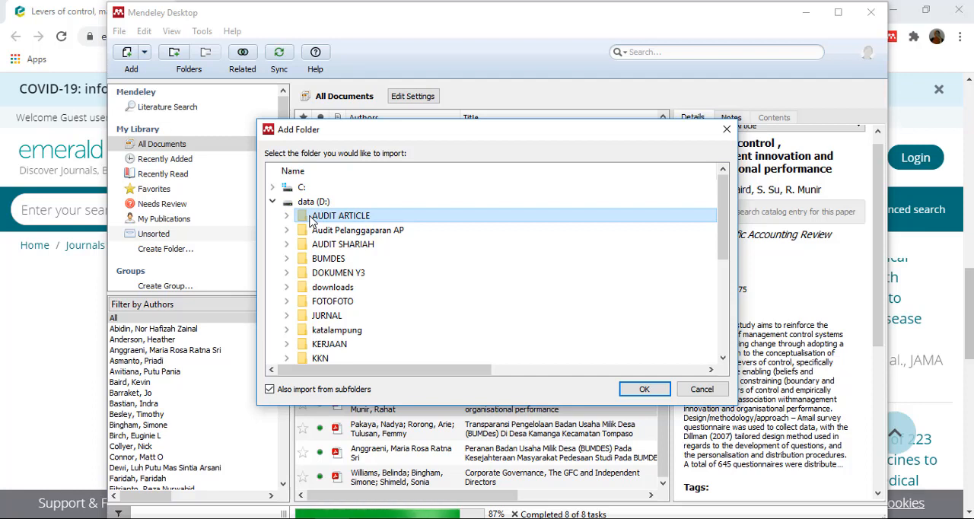
left_click(645, 390)
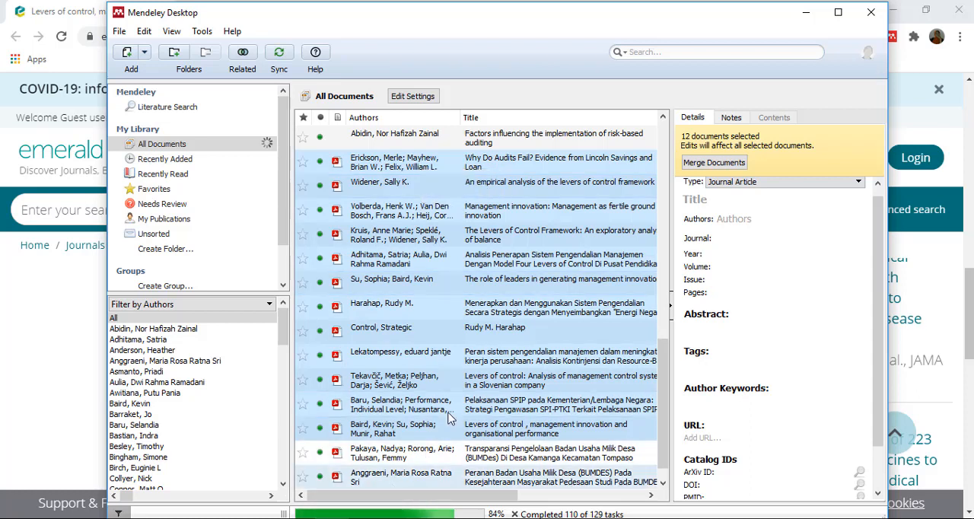
- Check the details of the imported articles "Why Do Audits Fail?" and "An empirical analysis of the levers of control framework"
left_click(434, 169)
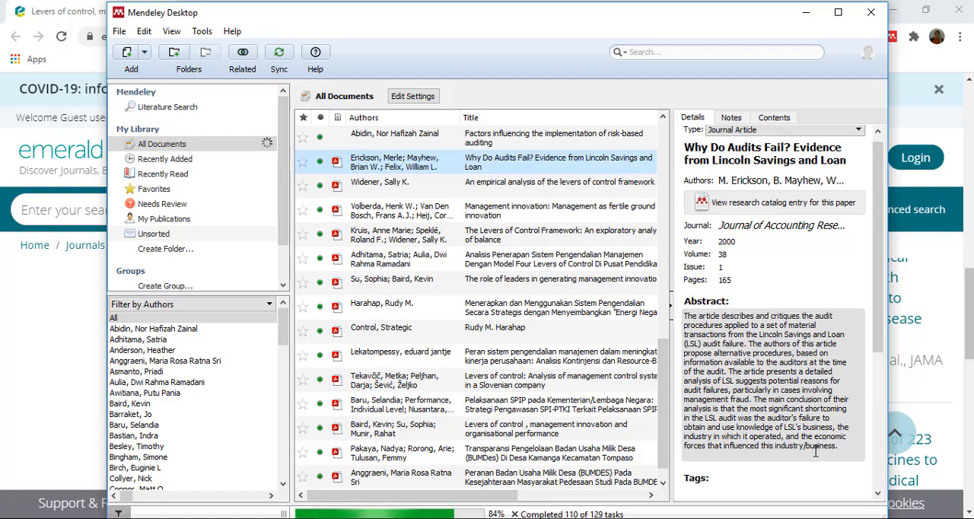
left_click(491, 184)
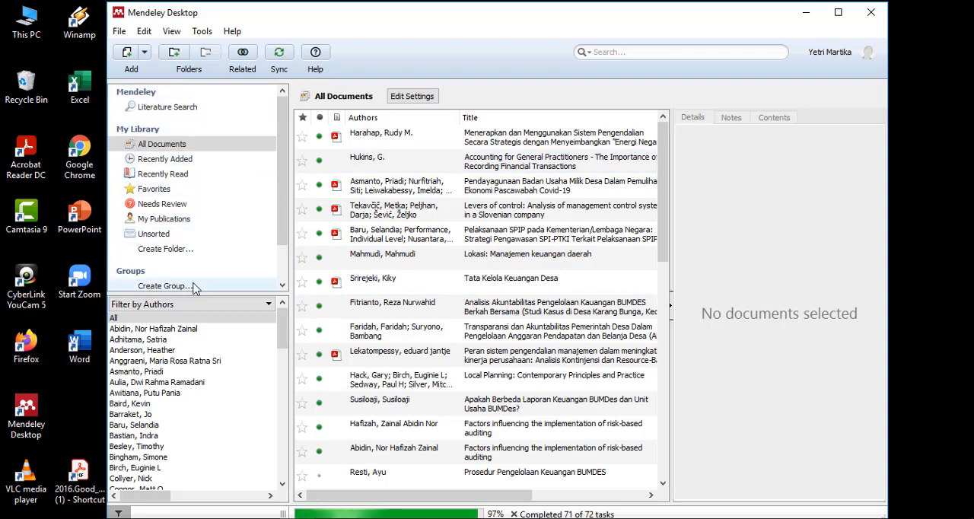
- Set the A.REFERENSI folder on the data (D:) drive as the only watched folder for automatic PDF import
left_click(145, 51)
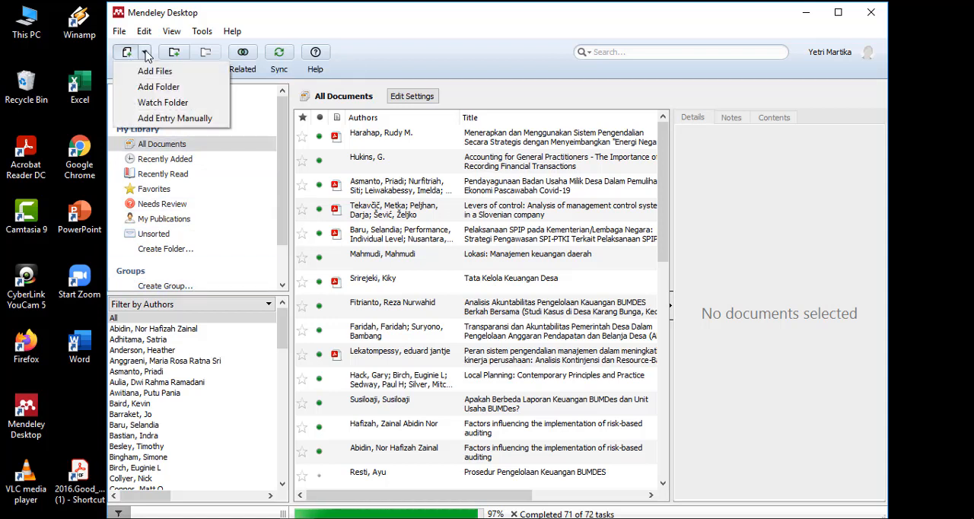
left_click(125, 104)
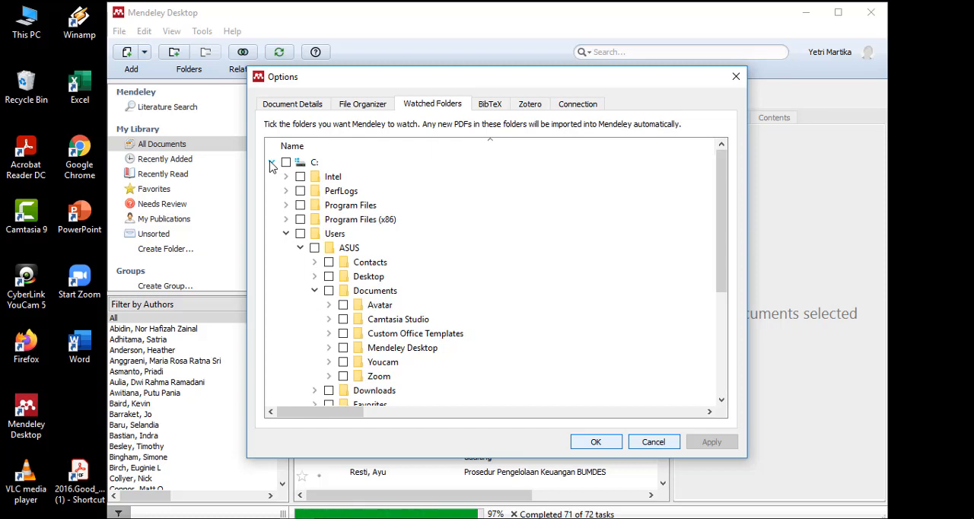
left_click(272, 164)
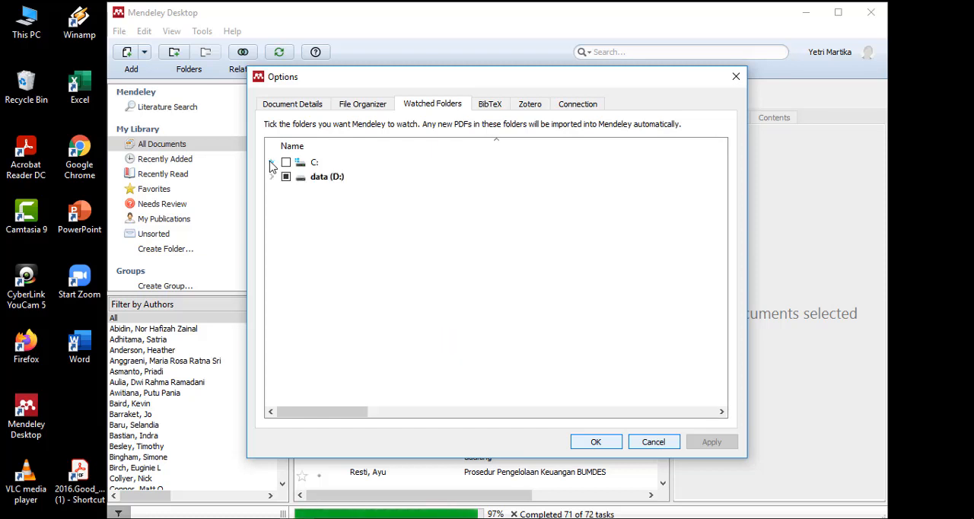
left_click(272, 178)
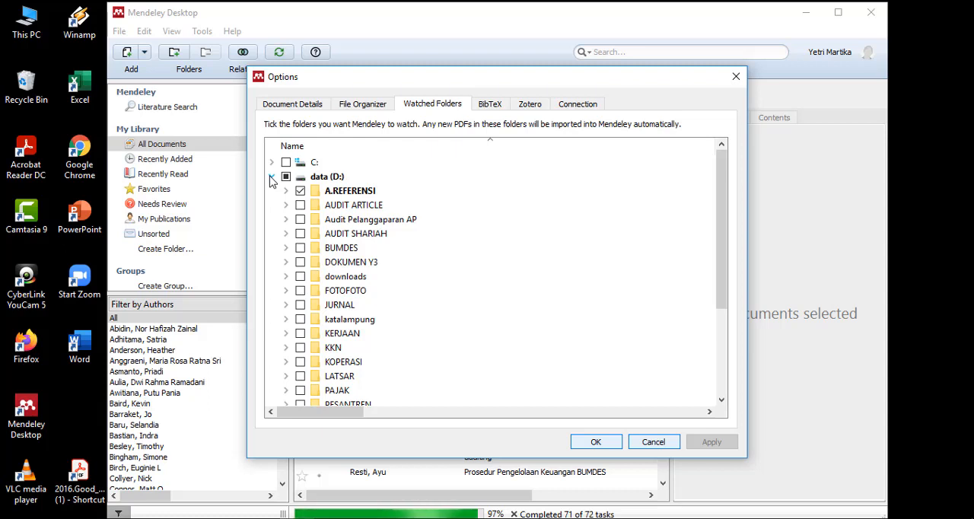
left_click(300, 206)
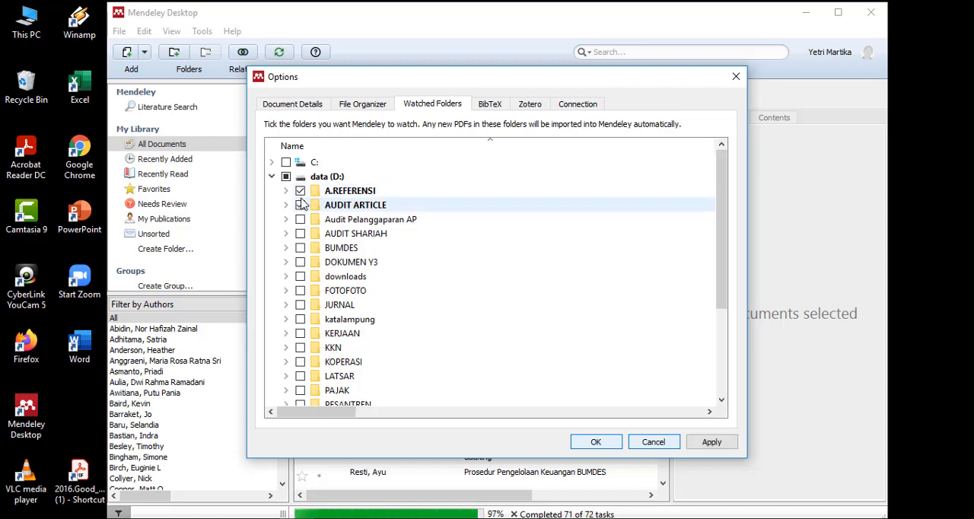
left_click(300, 204)
left_click(300, 191)
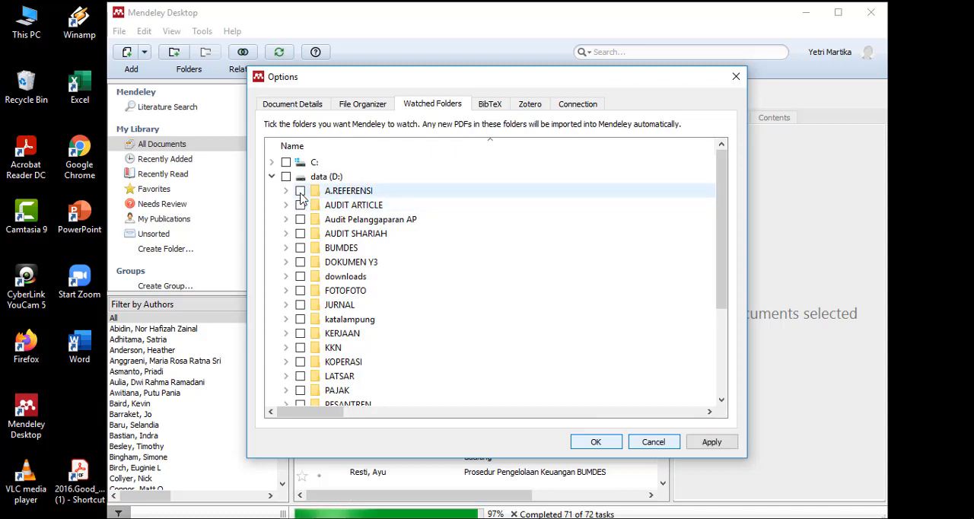
left_click(300, 191)
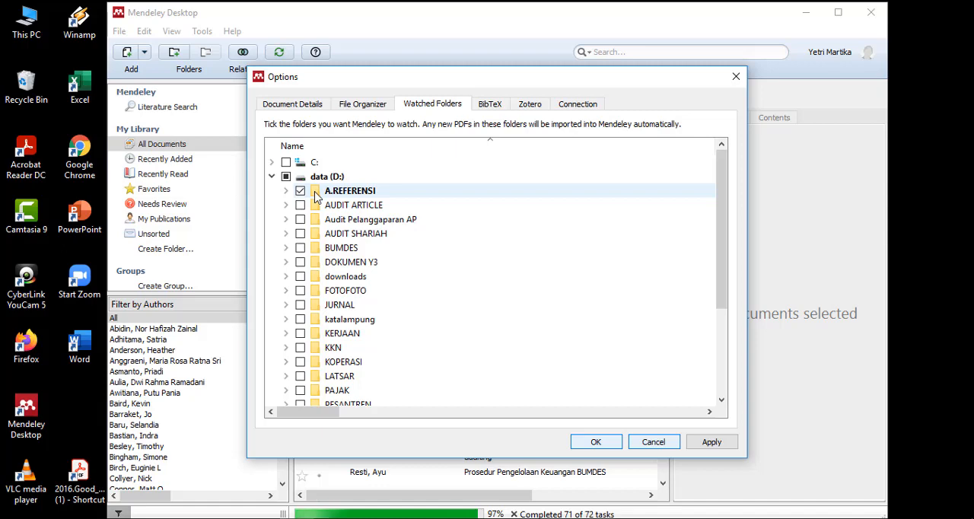
left_click(594, 442)
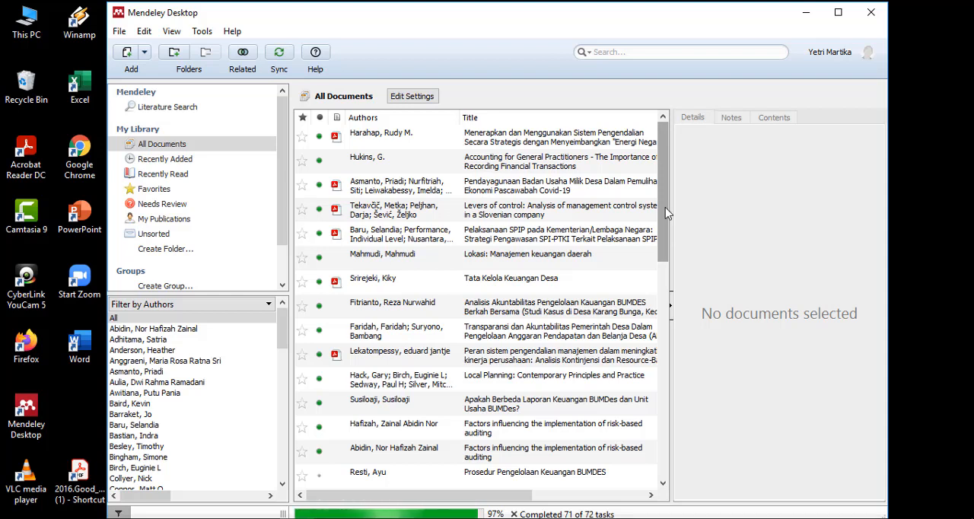
- Start a manual document entry and set its type to Book
left_click_drag(665, 207, 659, 184)
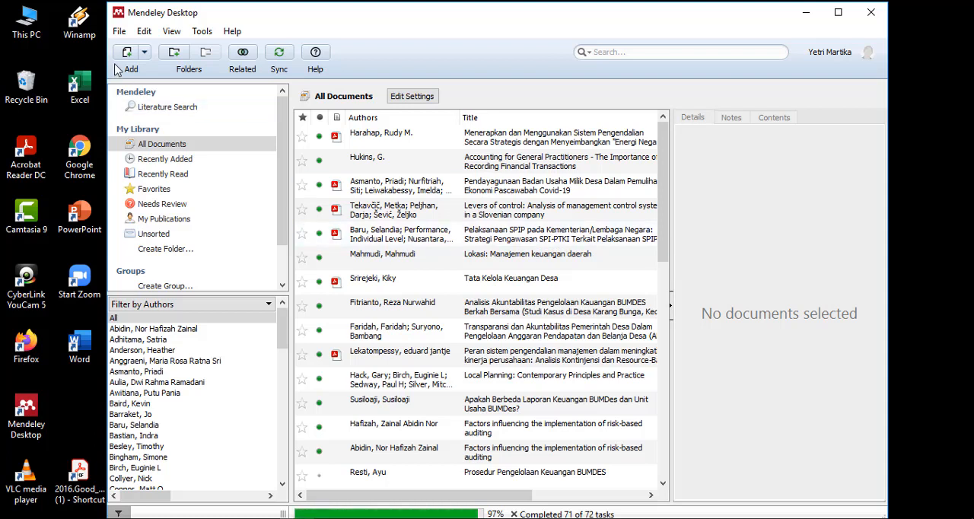
left_click(145, 53)
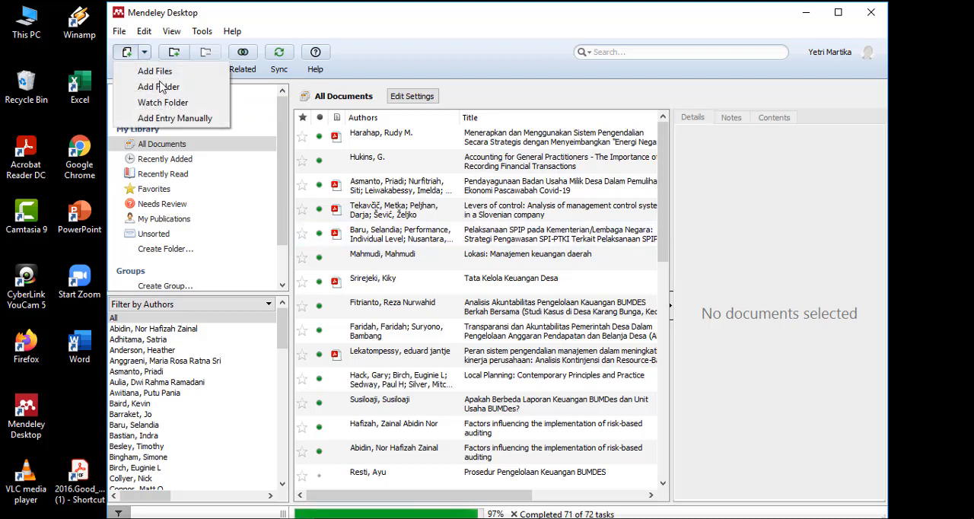
left_click(174, 122)
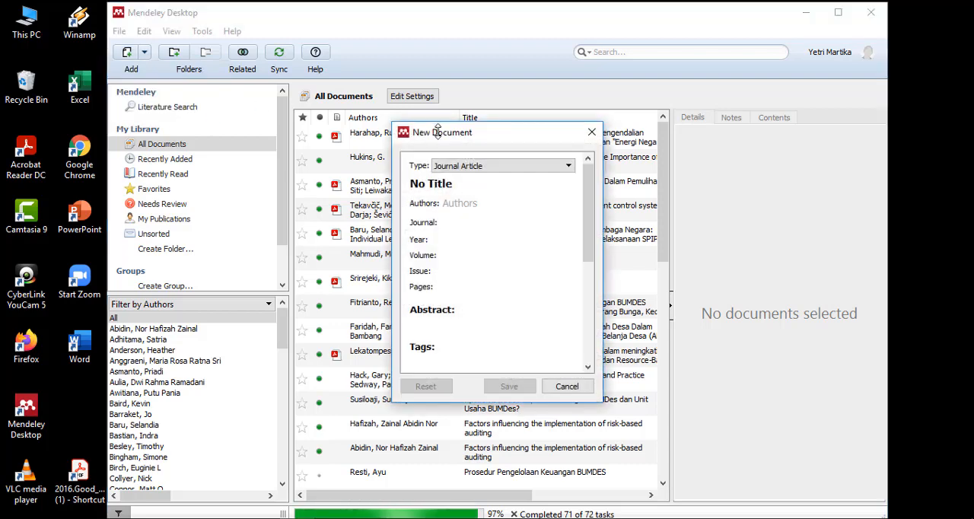
left_click(570, 166)
scroll(568, 205, "up", 2)
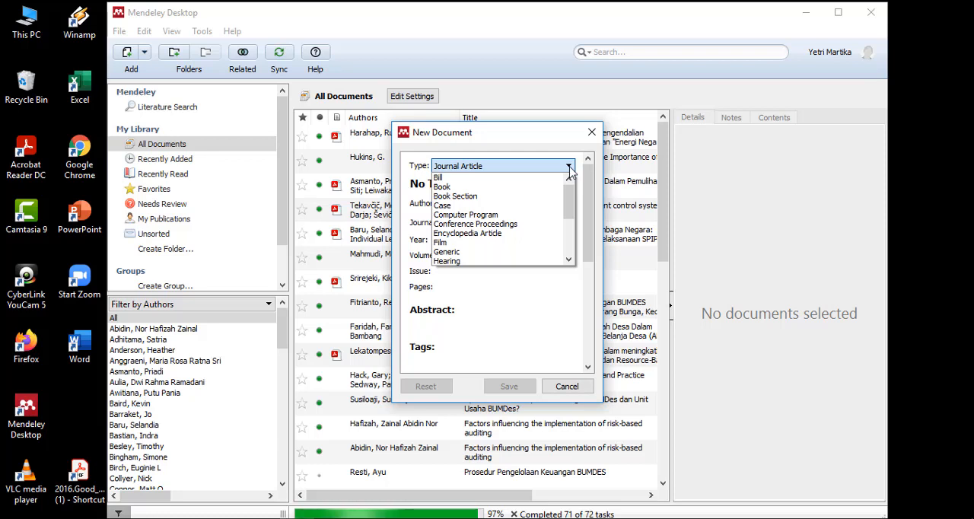
left_click(452, 187)
- Look through the document types available for the new entry, from Bill to Working Paper, and keep Book
left_click(570, 167)
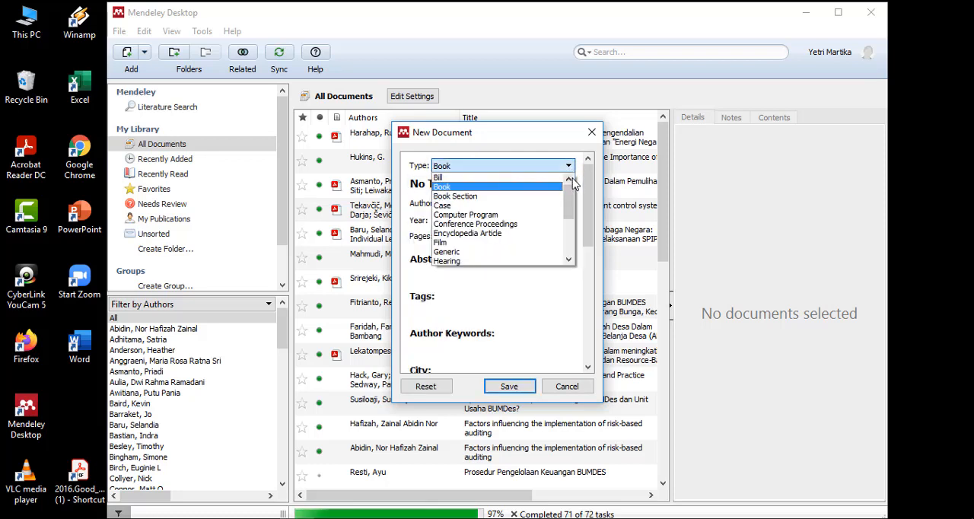
left_click_drag(567, 198, 570, 248)
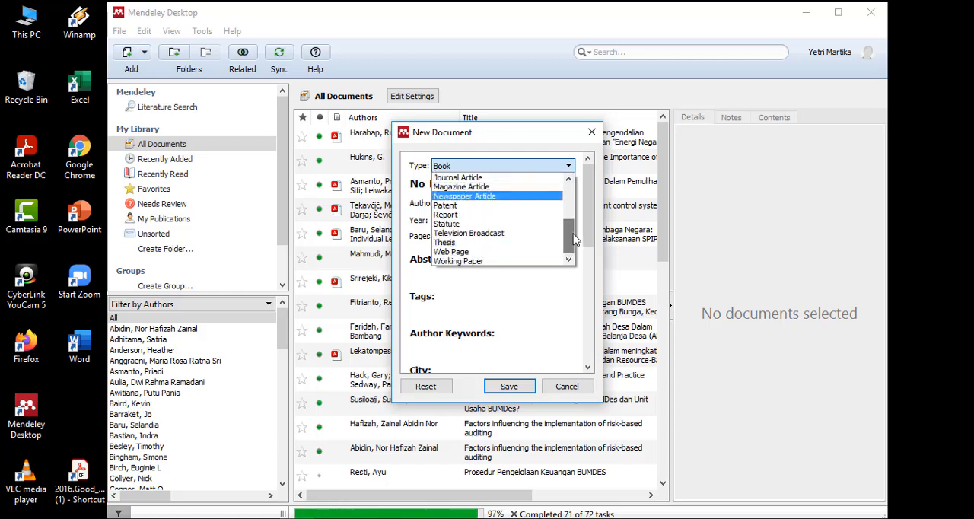
mouse_move(574, 239)
left_mouse_down()
mouse_move(575, 200)
mouse_move(575, 229)
left_mouse_up()
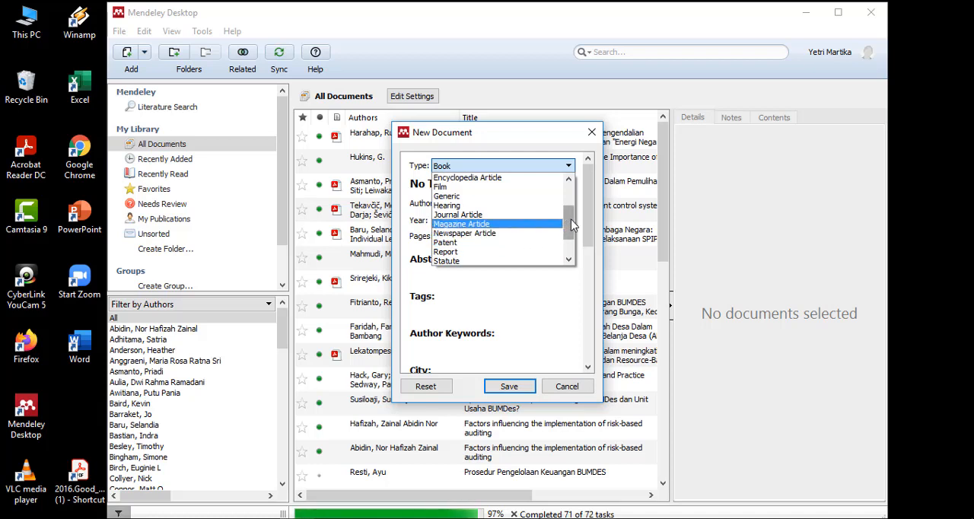
left_click_drag(573, 226, 573, 230)
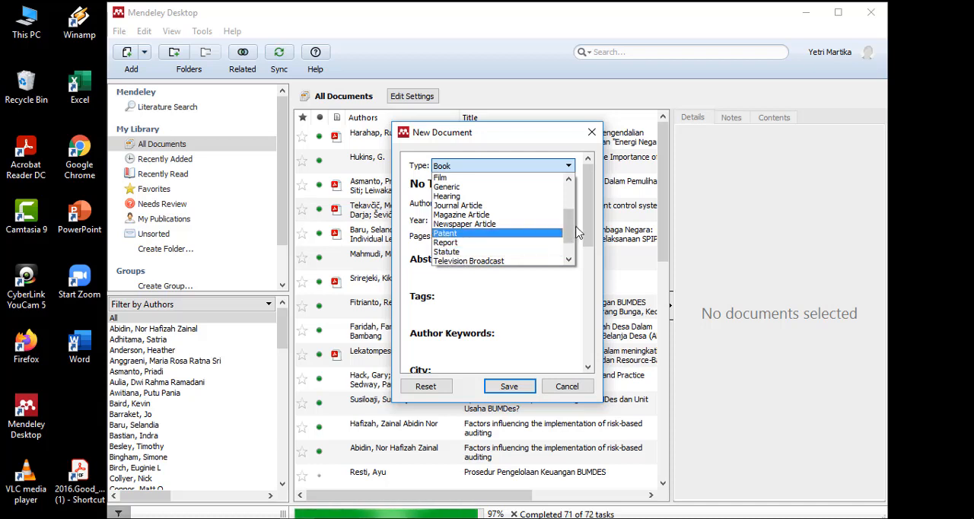
left_click_drag(569, 221, 569, 226)
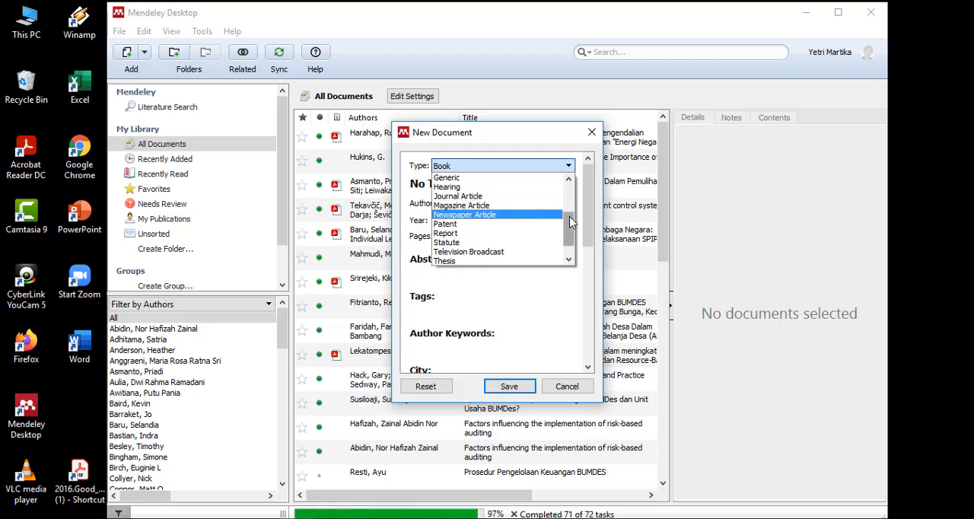
left_click(567, 251)
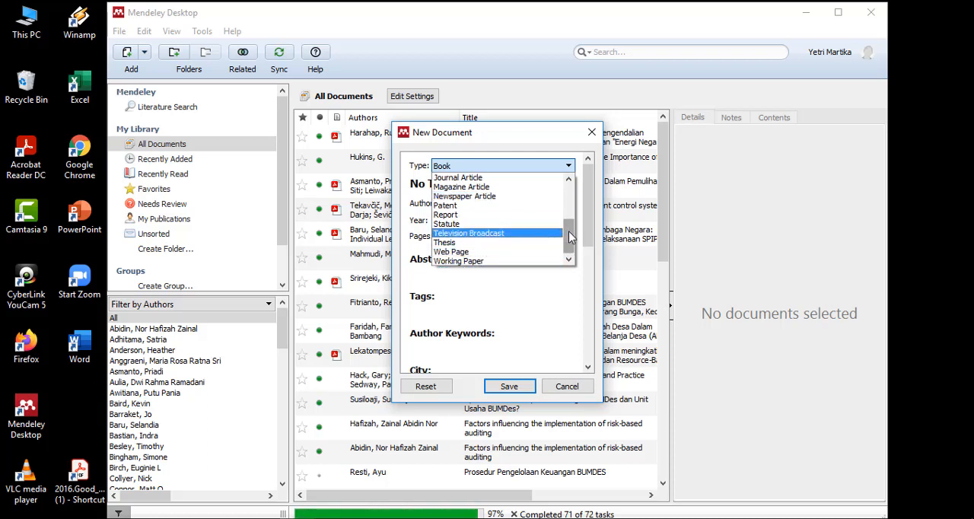
left_click_drag(569, 238, 569, 181)
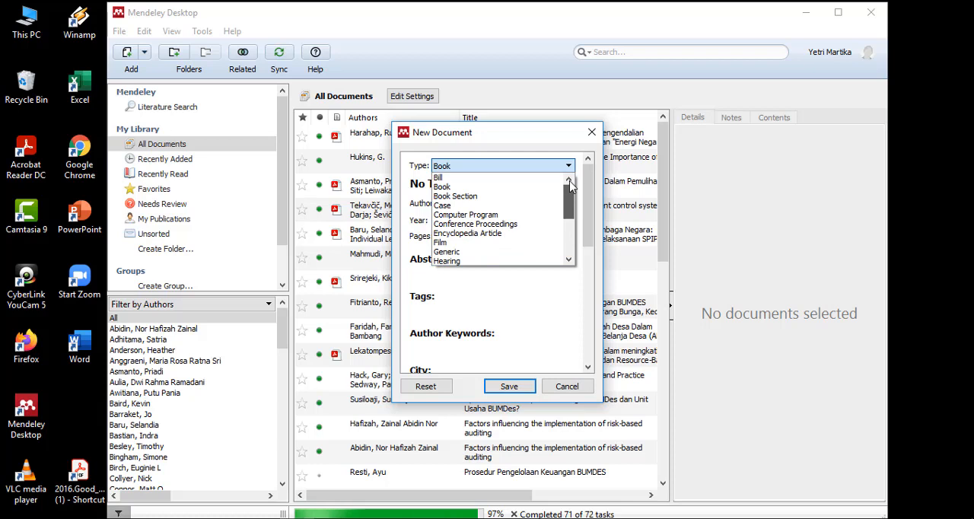
left_click(476, 187)
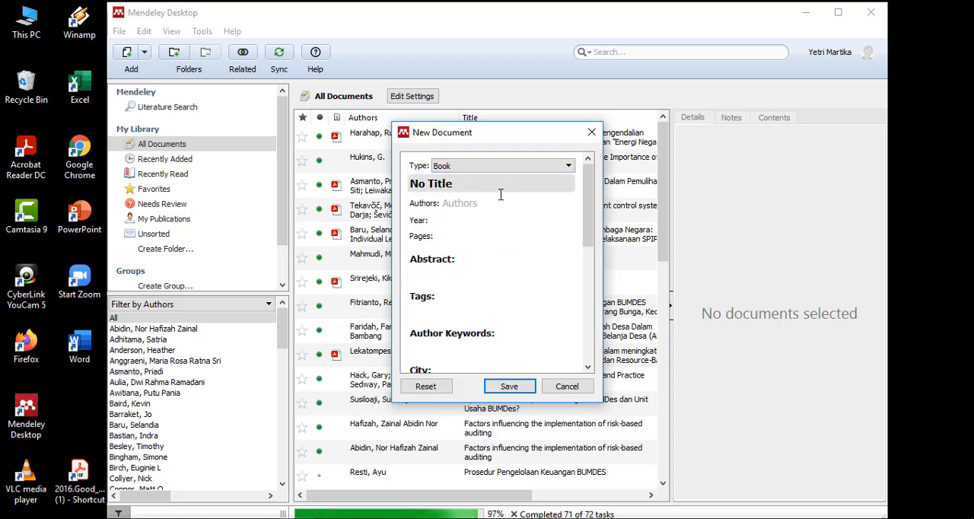
- Examine the Book entry's fields from title and authors to publisher, catalog IDs and files, and discard the entry without saving
left_click(479, 185)
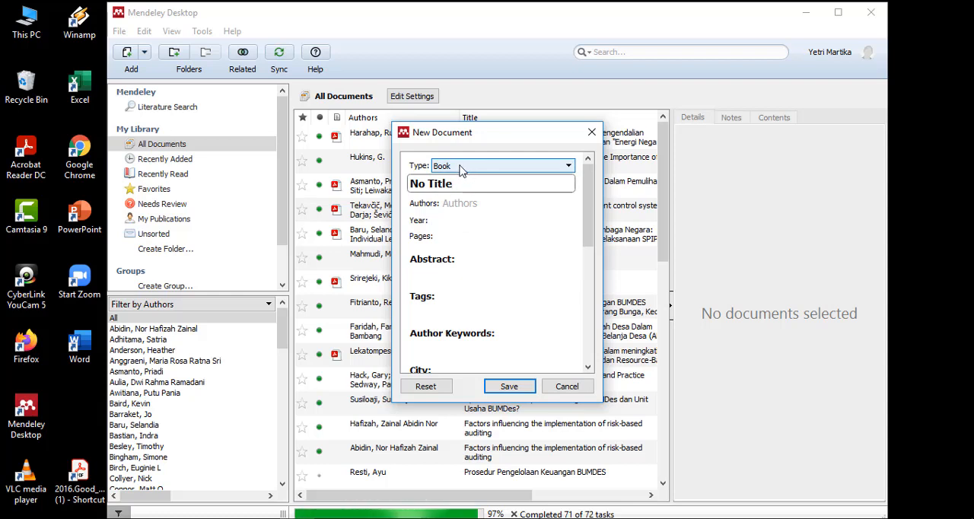
key("BackSpace")
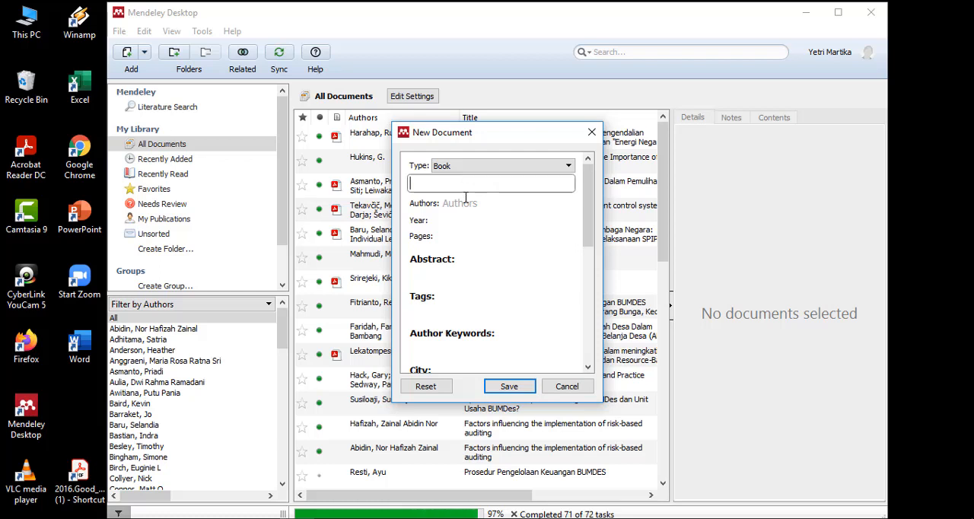
left_click(466, 202)
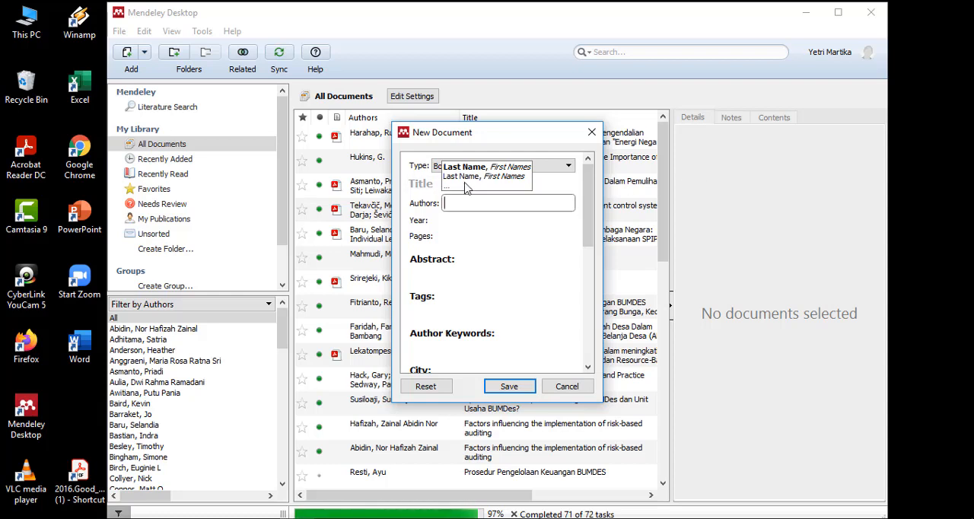
left_click(444, 220)
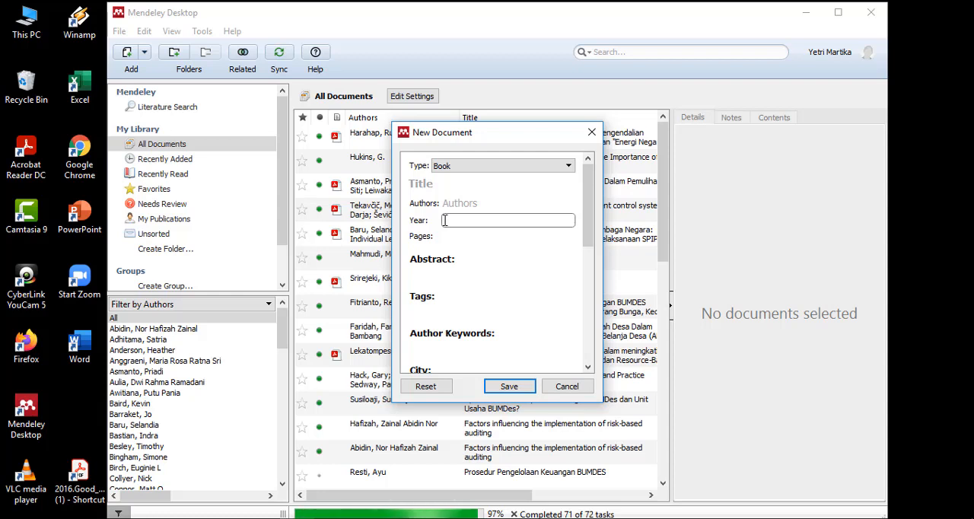
left_click(449, 238)
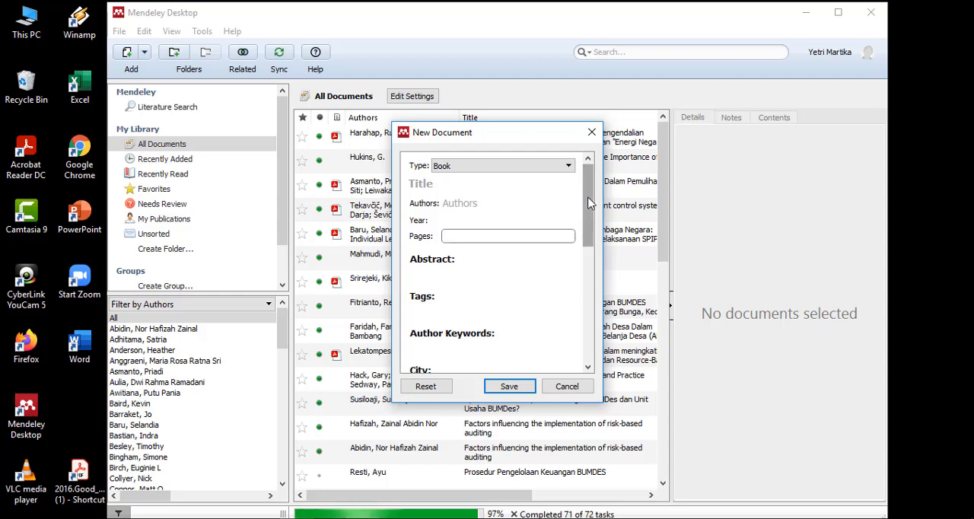
left_click_drag(588, 204, 543, 262)
left_click(450, 225)
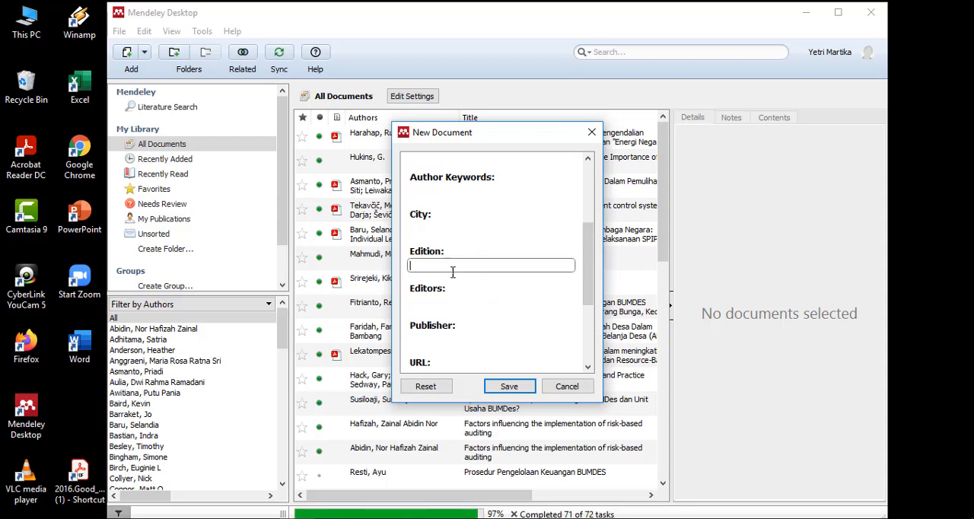
left_click(454, 304)
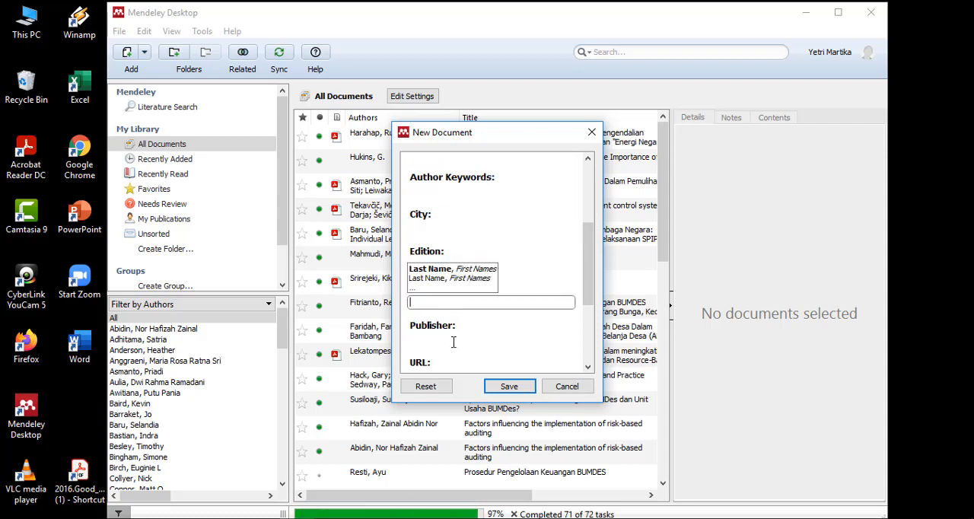
left_click(453, 340)
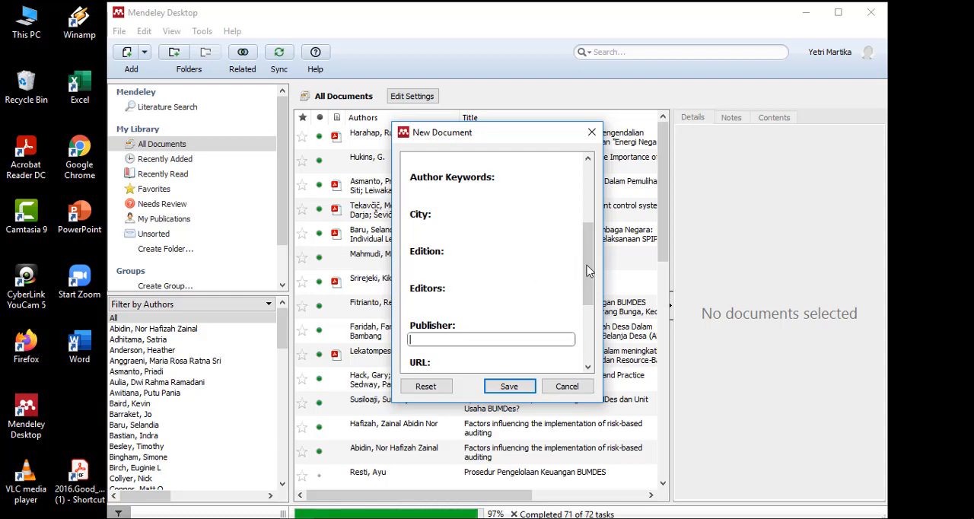
scroll(588, 290, "down", 4)
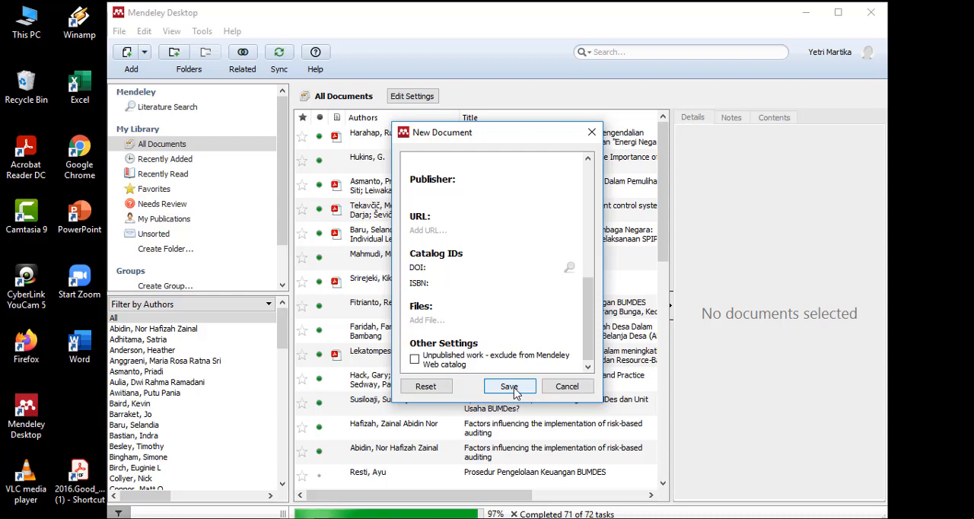
left_click(567, 387)
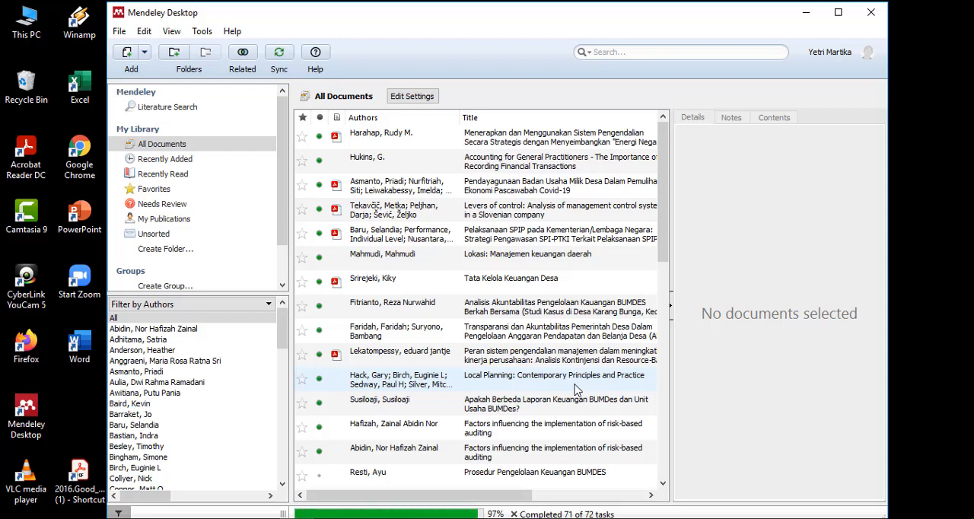
left_click(120, 34)
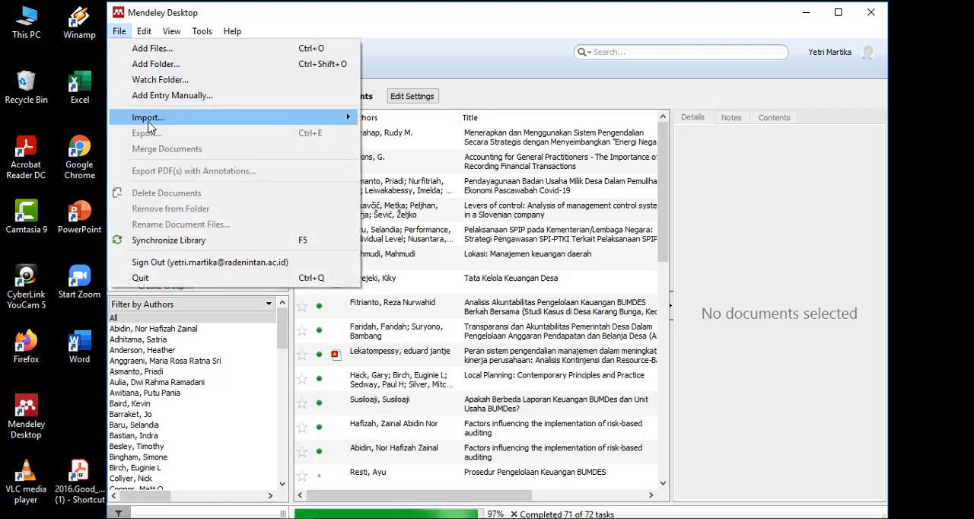
mouse_move(154, 124)
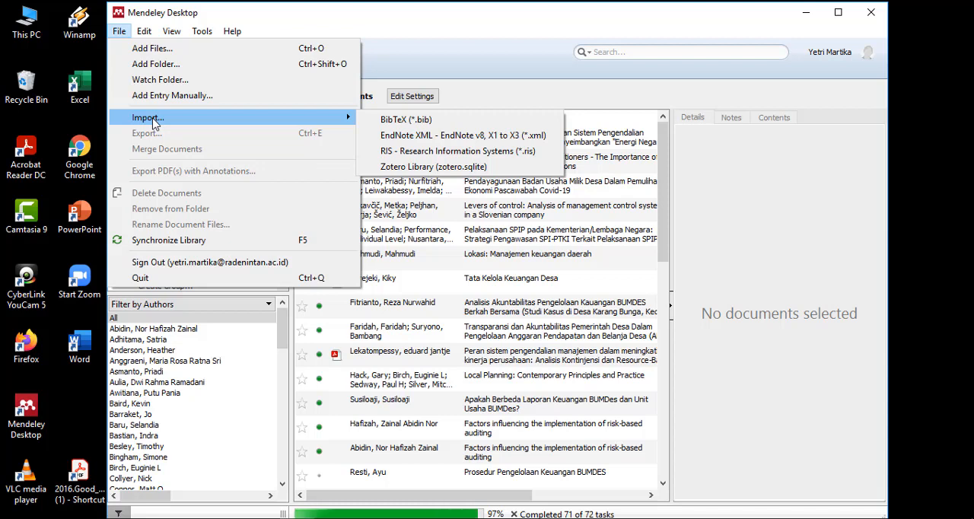
left_click(202, 30)
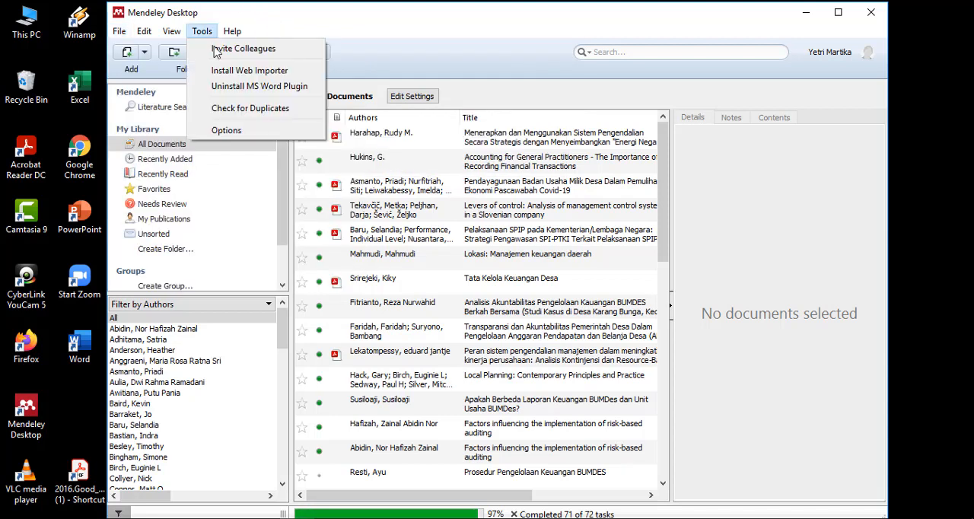
mouse_move(232, 31)
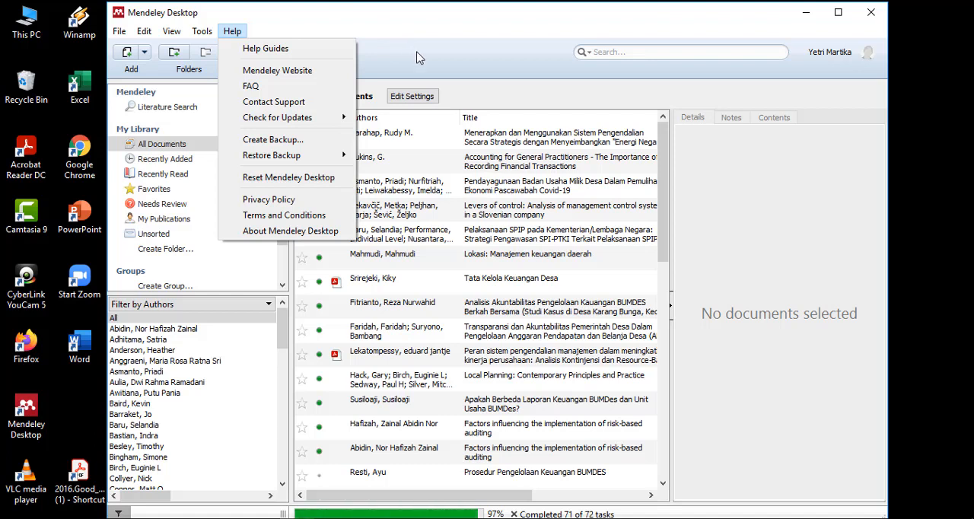
key("Escape")
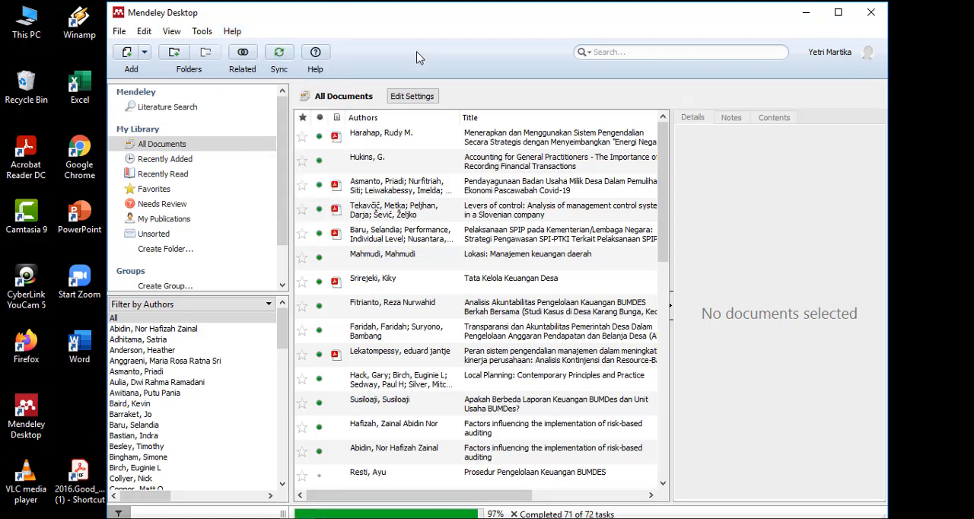
left_click(147, 60)
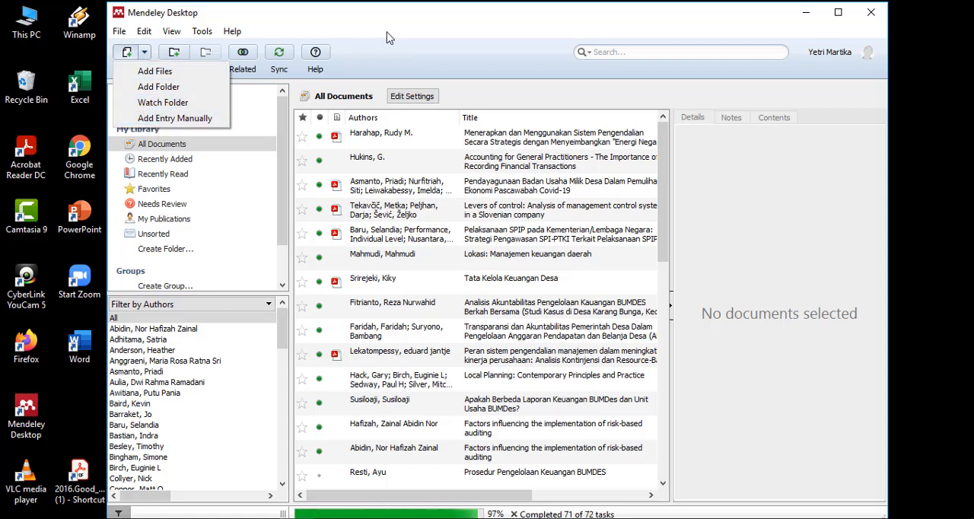
key("Escape")
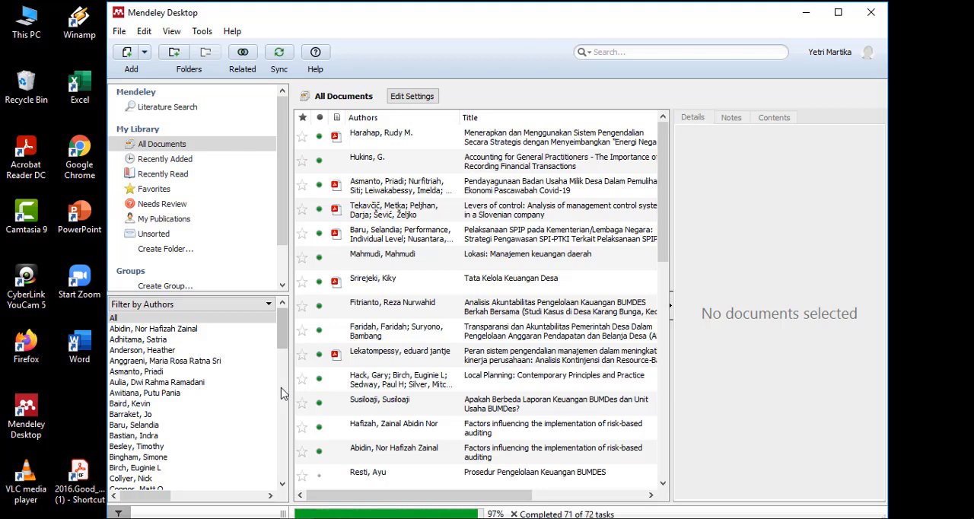
- Import the 2016 Good Governance and Leadership PDF from the desktop into All Documents and select its new library entry
left_click(85, 430)
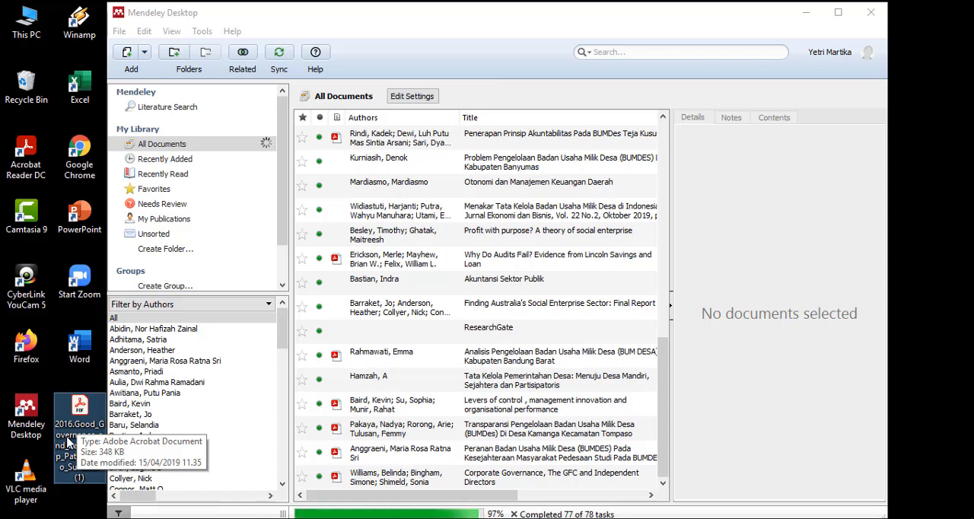
left_click_drag(72, 431, 399, 334)
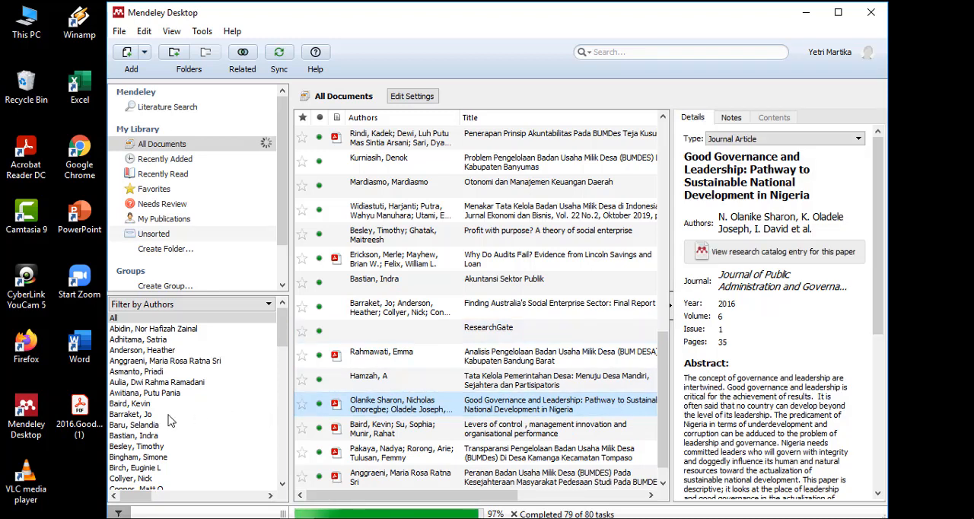
left_click(76, 432)
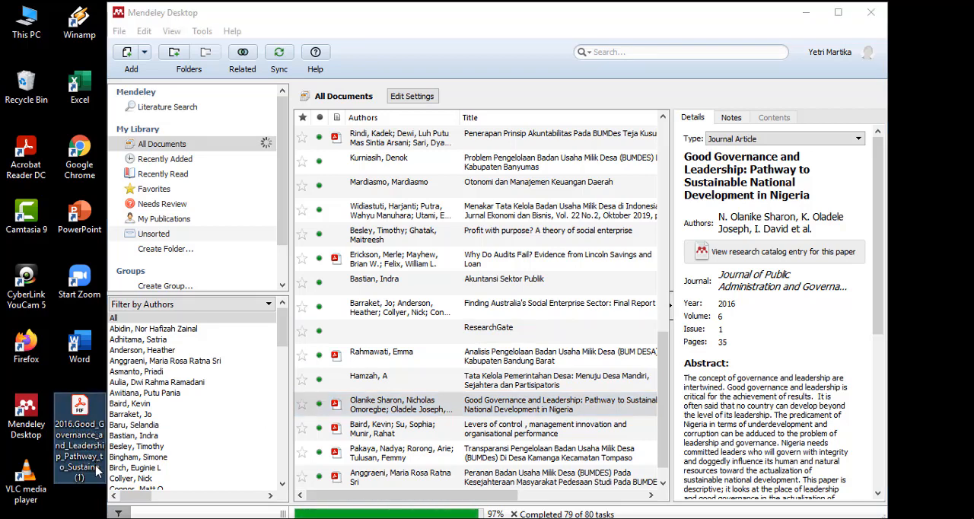
left_click(491, 415)
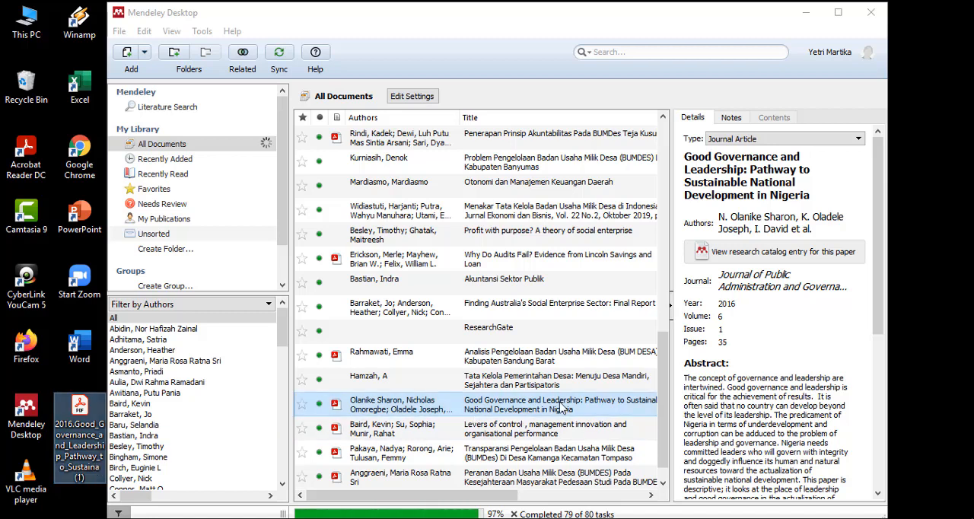
left_click(510, 404)
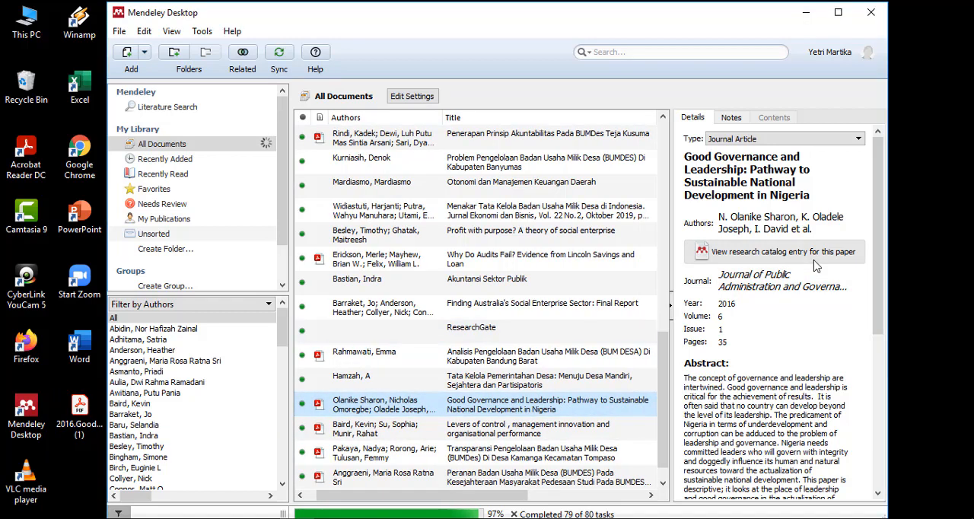